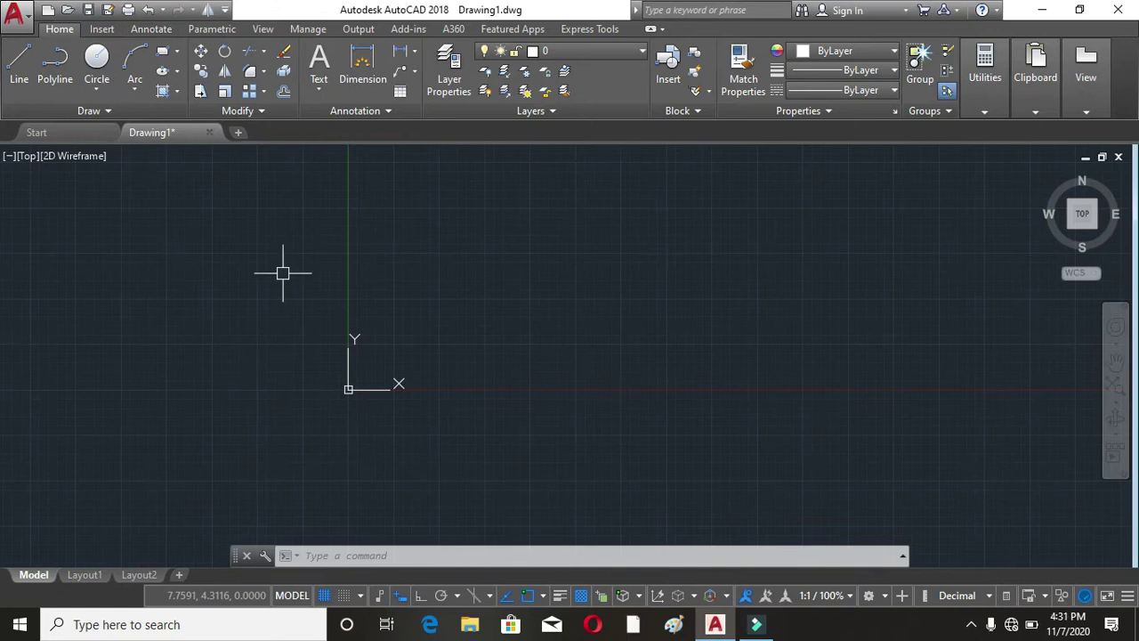
Step: Draw a circle of radius 8
click(96, 57)
click(595, 347)
text(8)
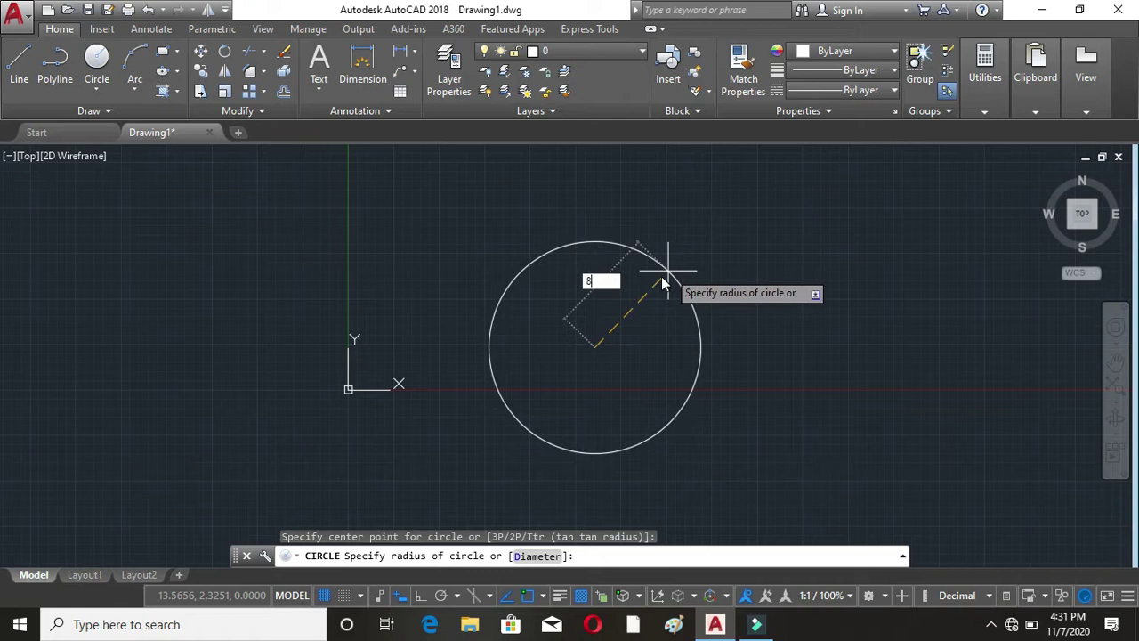
key(Return)
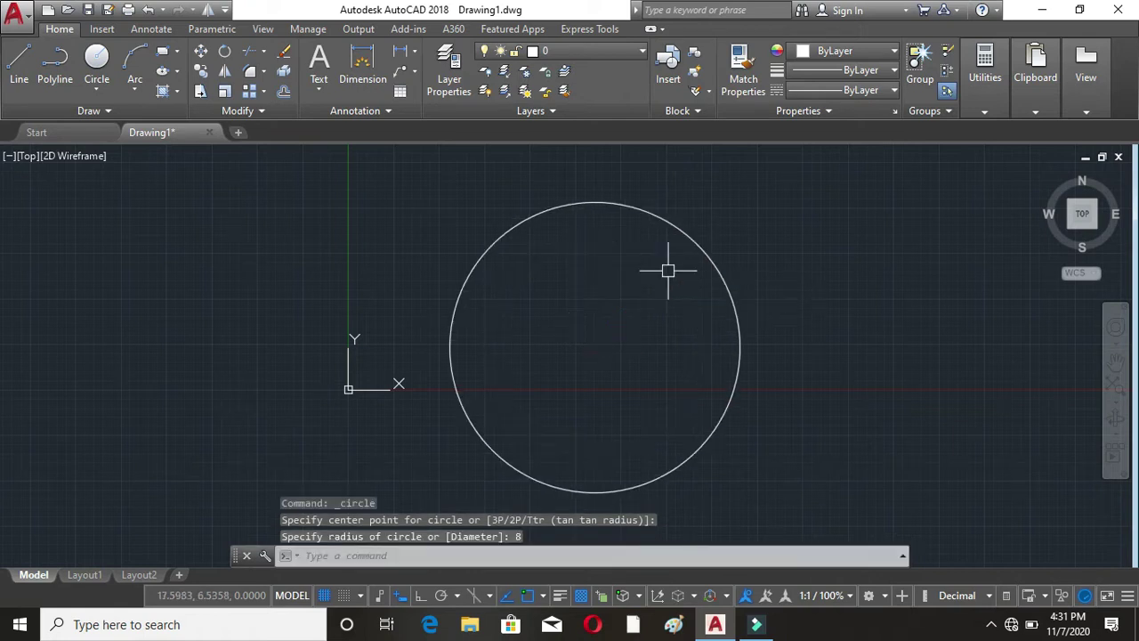
scroll(645, 293, down, 3)
scroll(654, 315, down, 2)
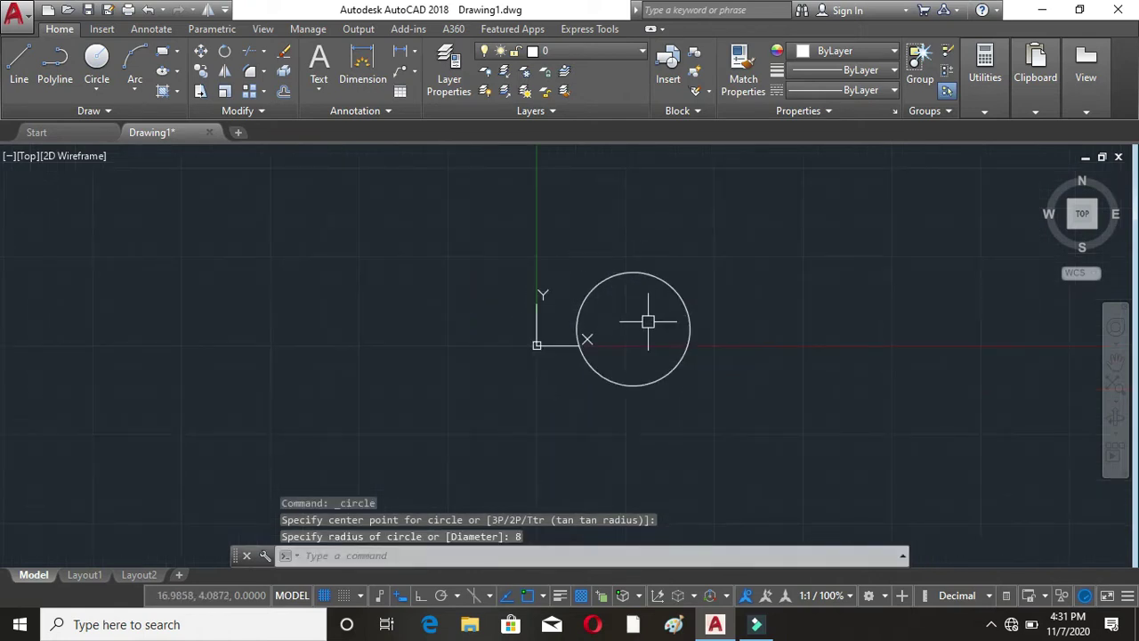
Step: Add a concentric radius-18 circle at the same centre using Center, Radius
click(91, 59)
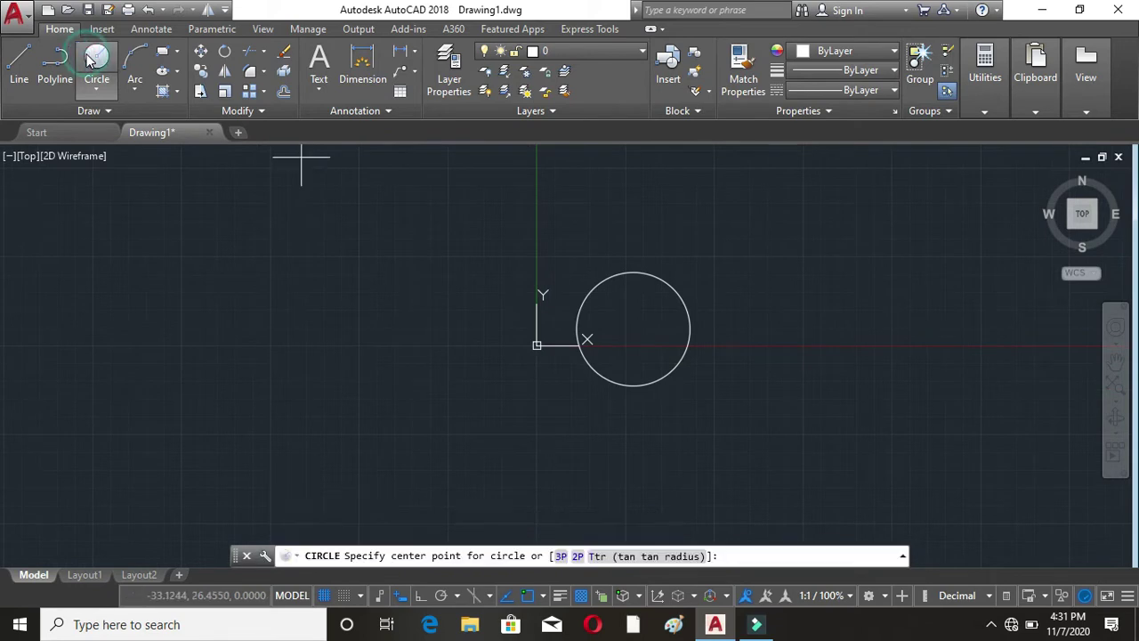
click(106, 92)
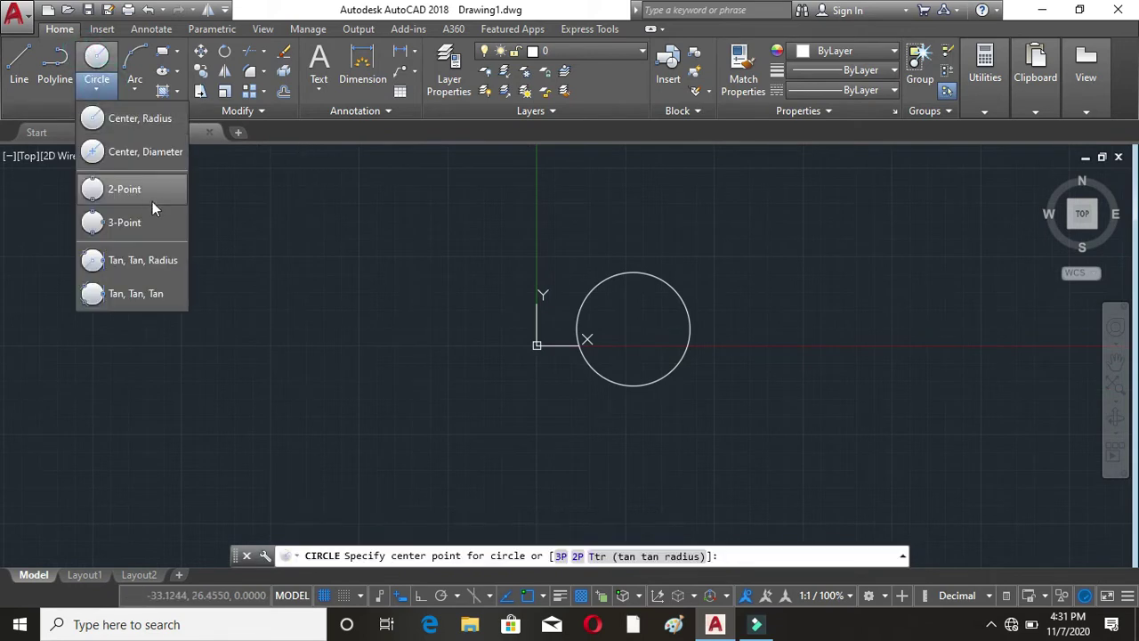
click(131, 117)
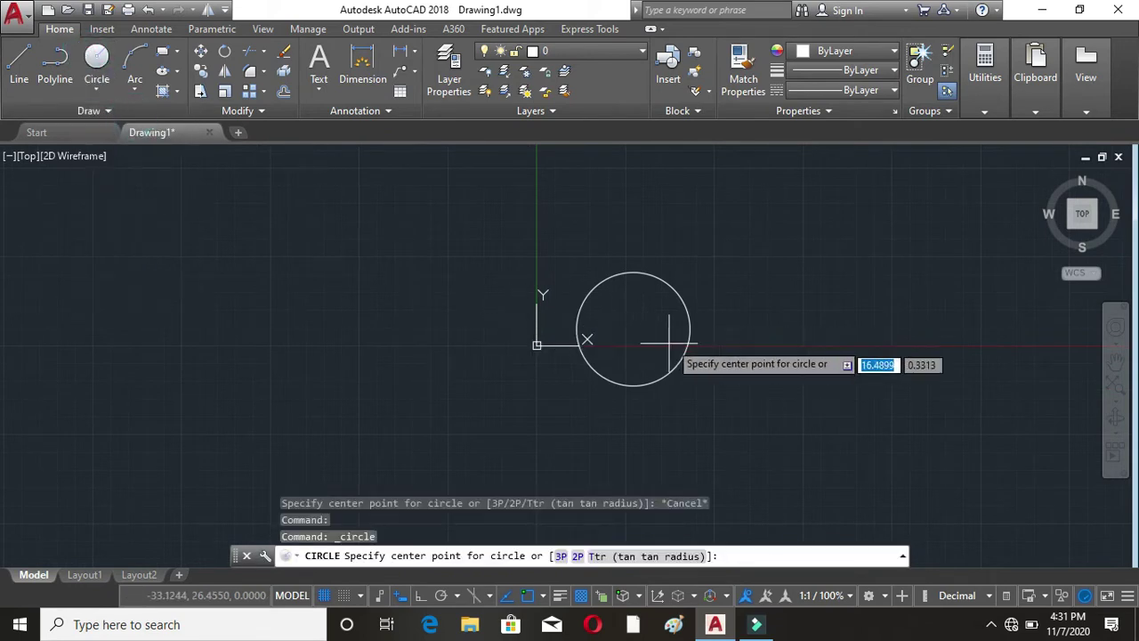
scroll(674, 338, down, 3)
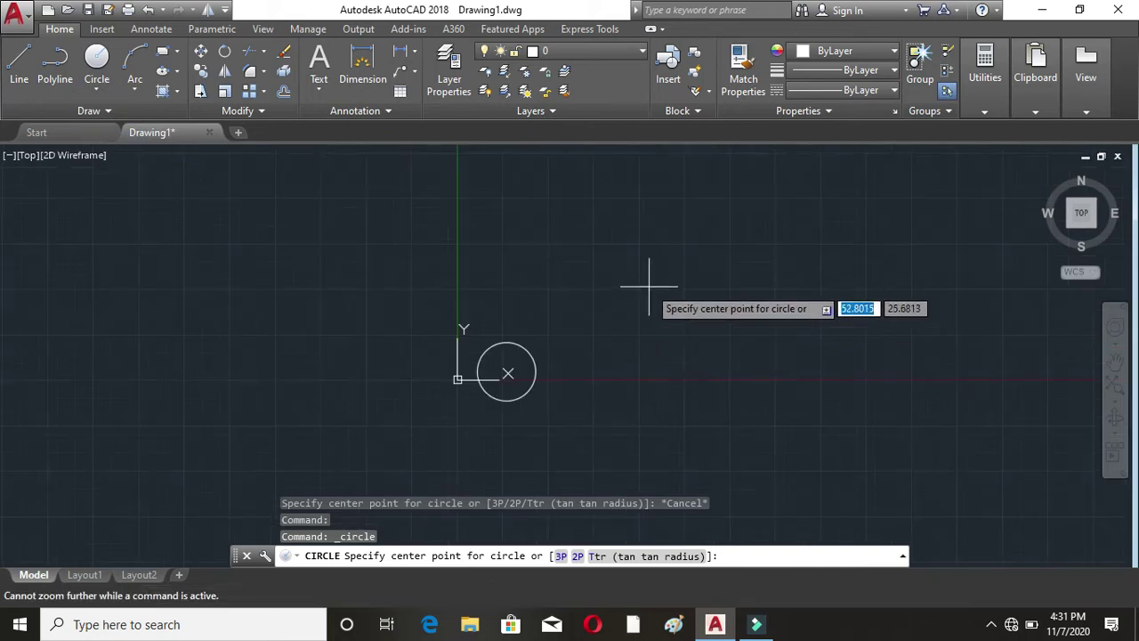
click(508, 371)
text(18)
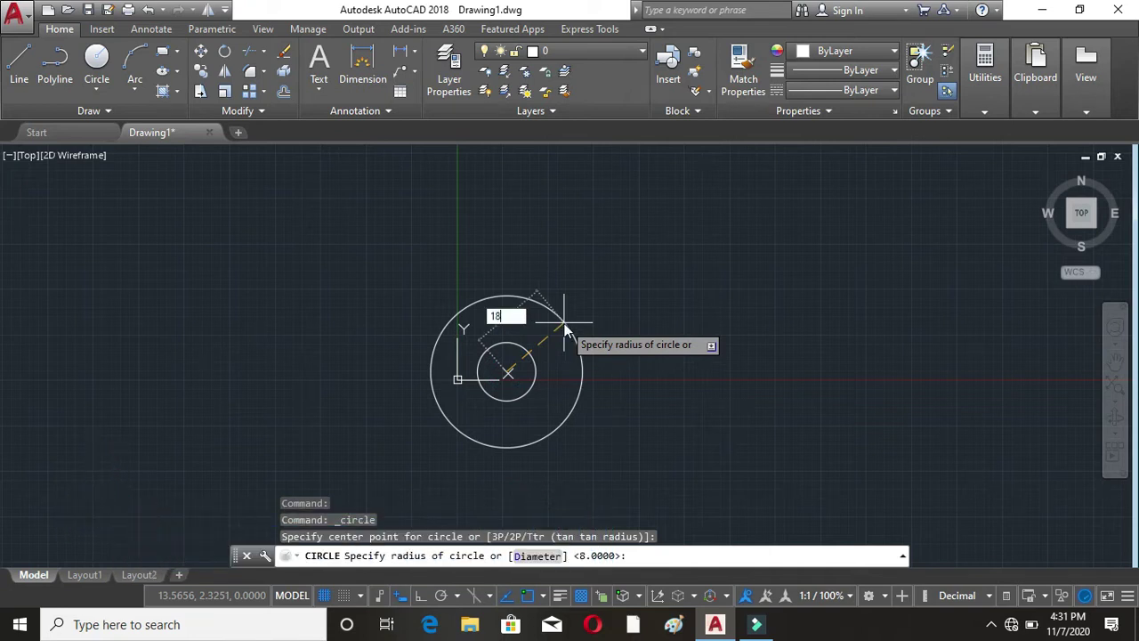
key(Return)
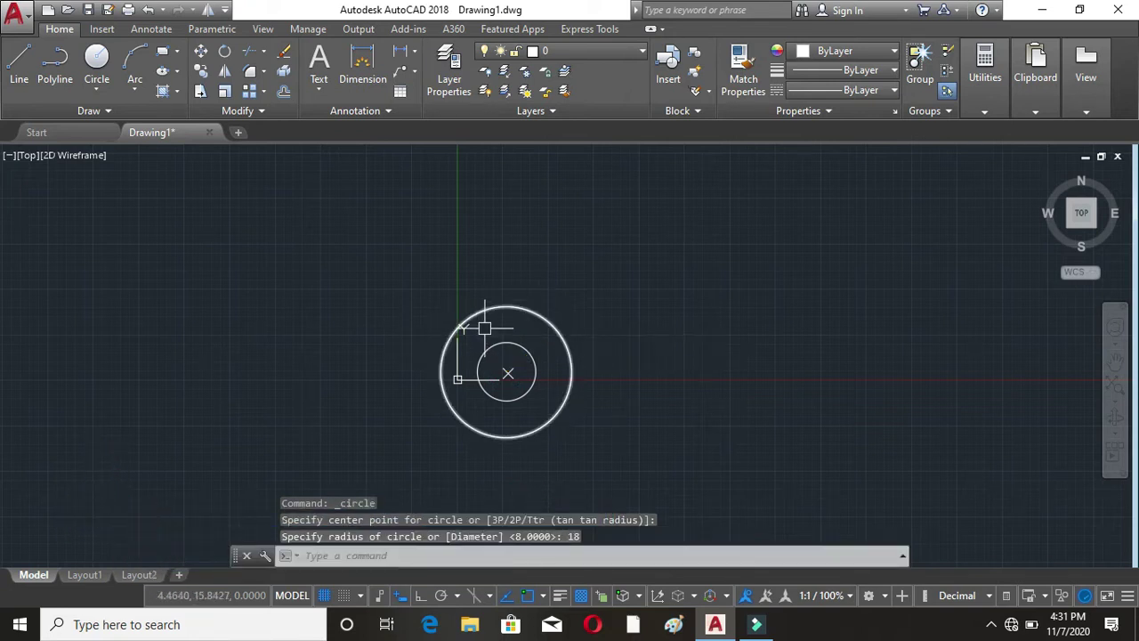
Step: Move the UCS origin to the lower left of the drawing area
click(458, 369)
click(457, 381)
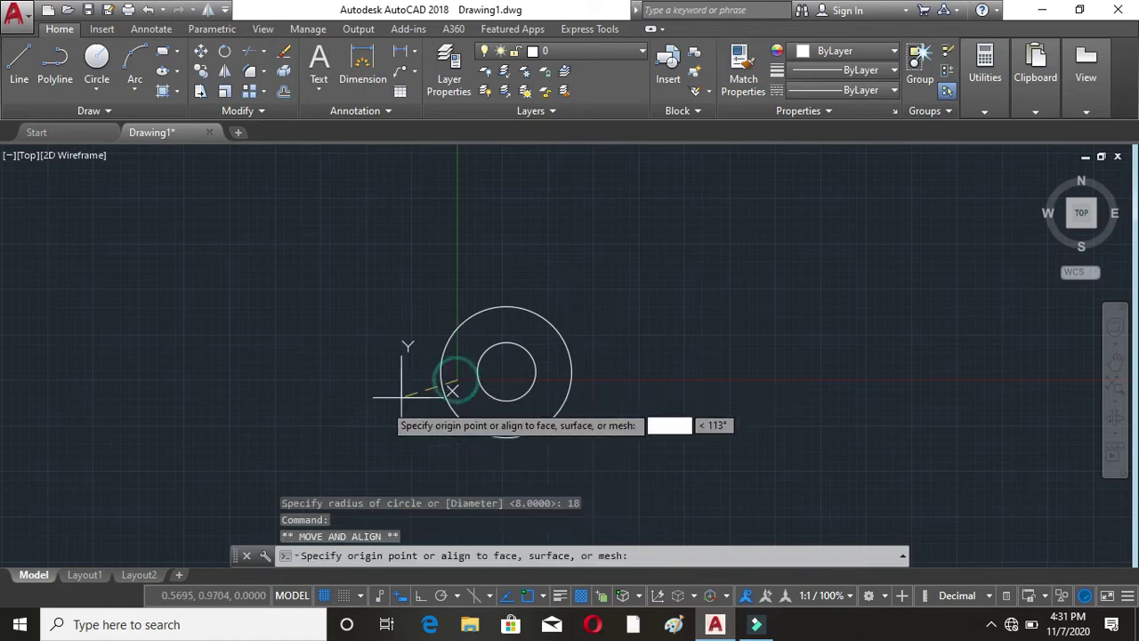
click(47, 532)
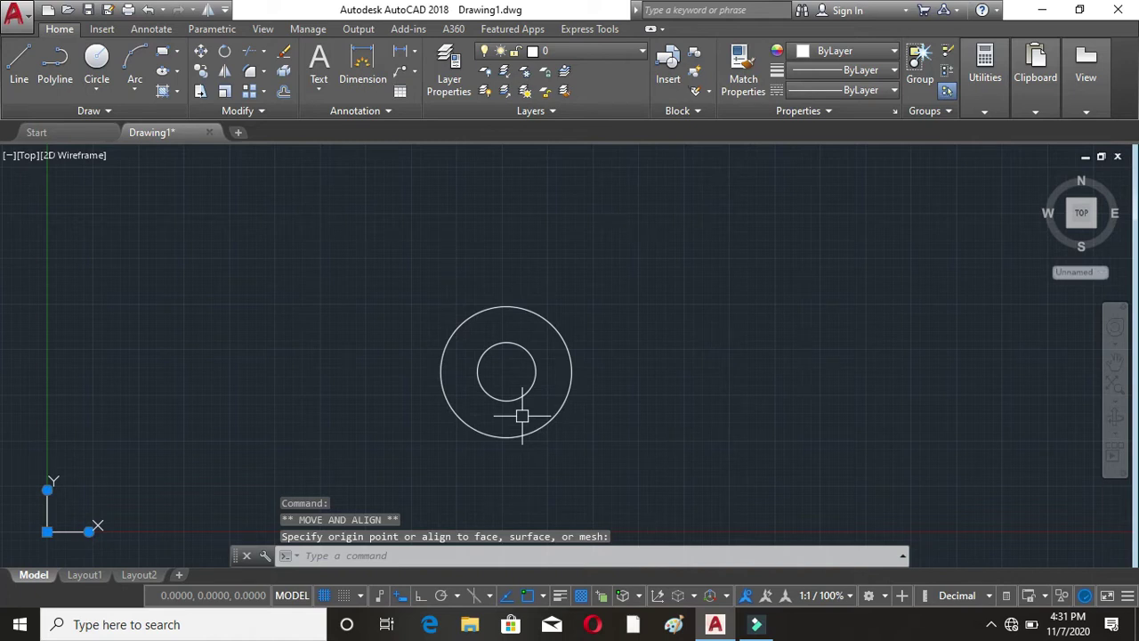
Step: With Ortho on, draw an 85-unit line straight up from the circles' centre
click(19, 61)
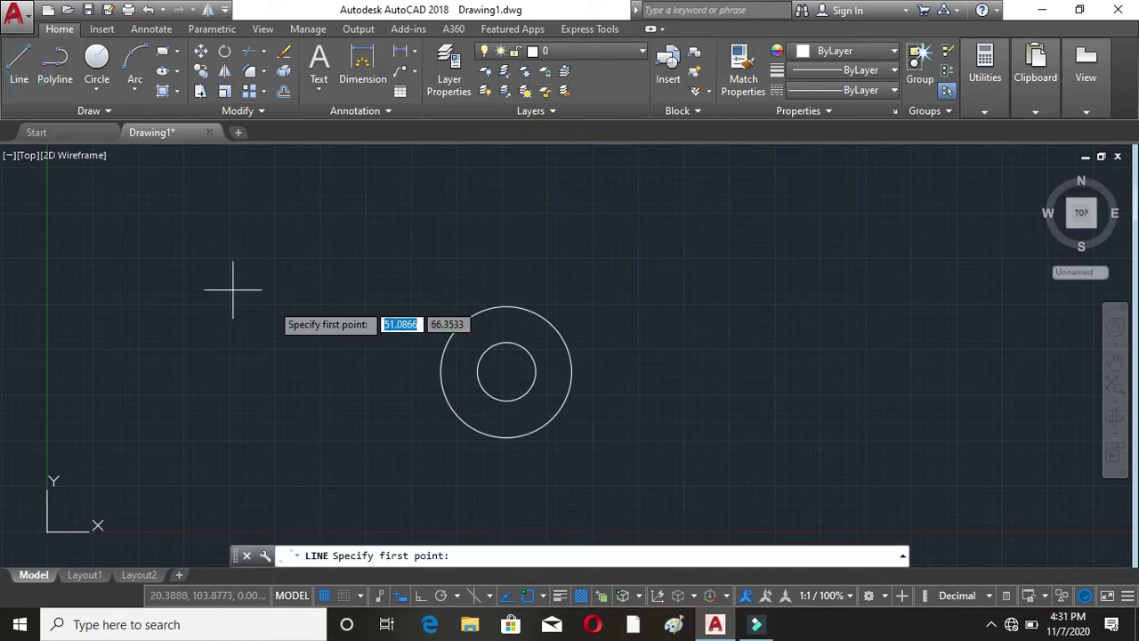
click(507, 371)
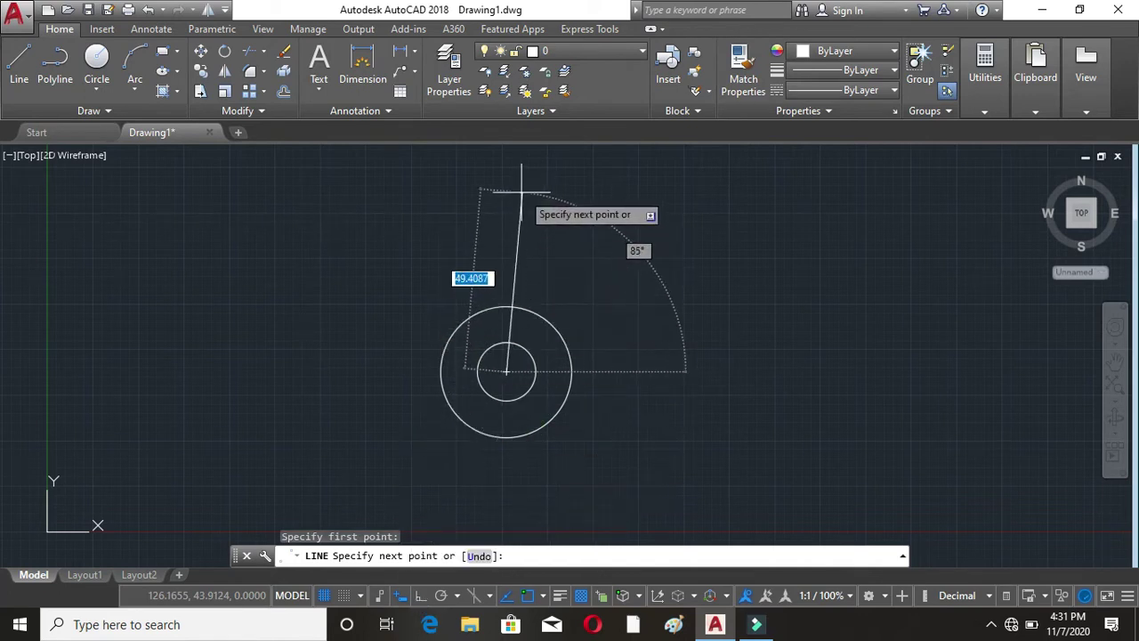
click(399, 596)
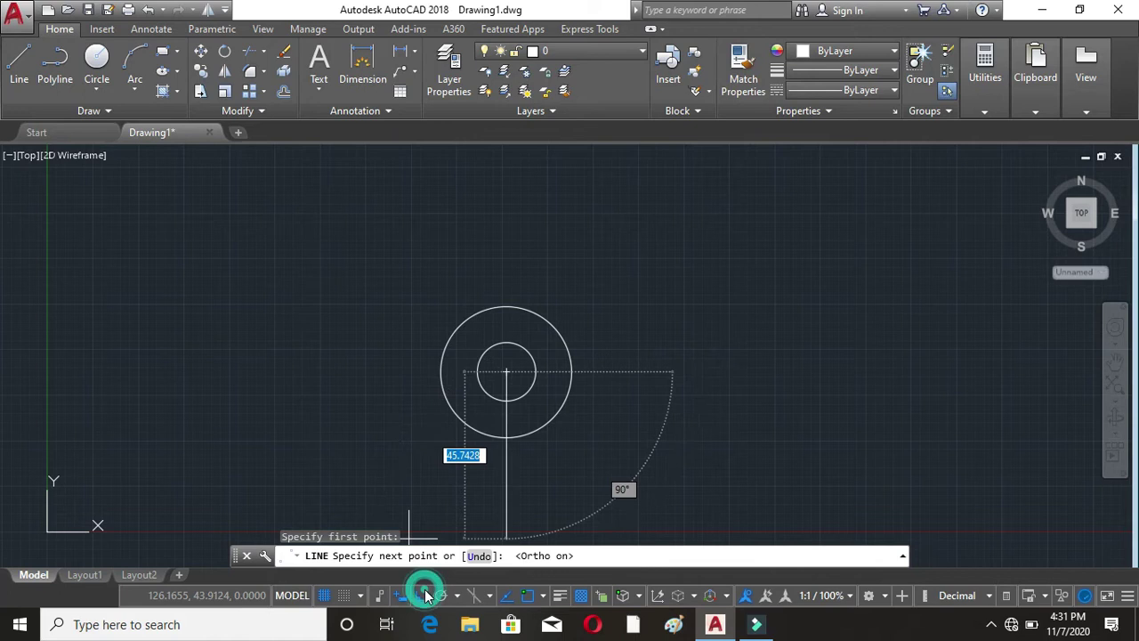
text(85)
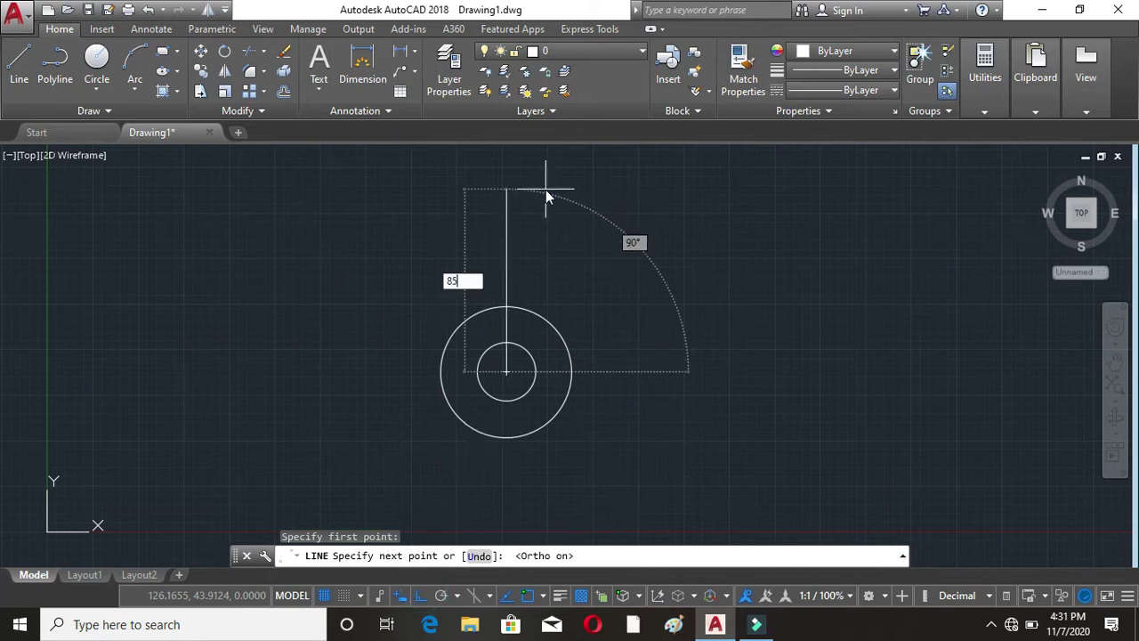
key(Return)
key(Escape)
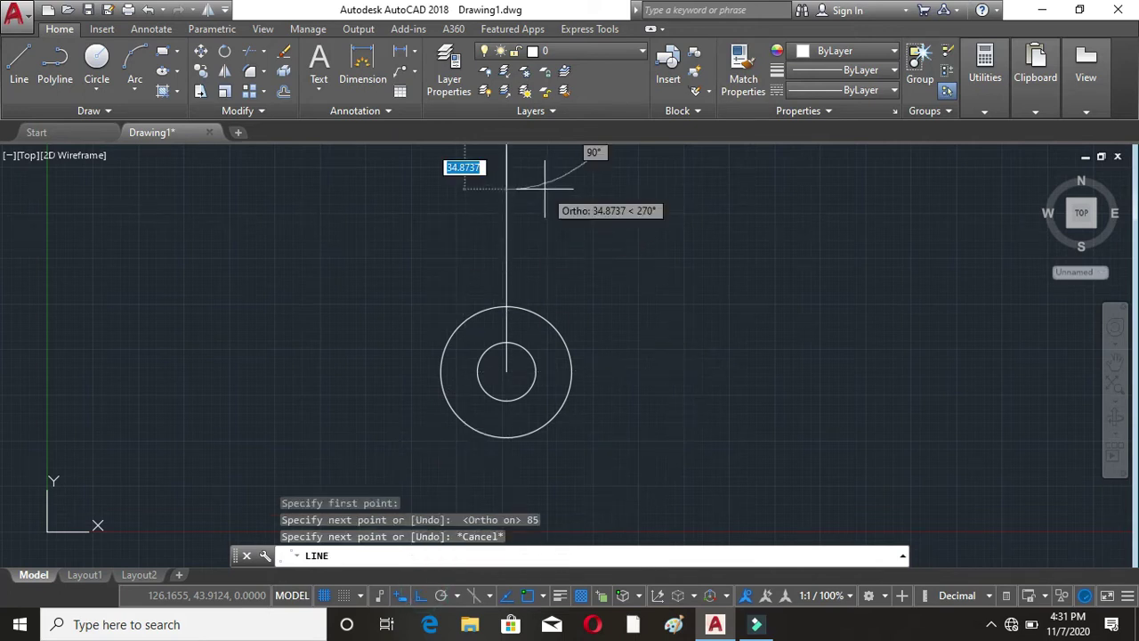
key(Escape)
key(Escape)
scroll(532, 291, down, 2)
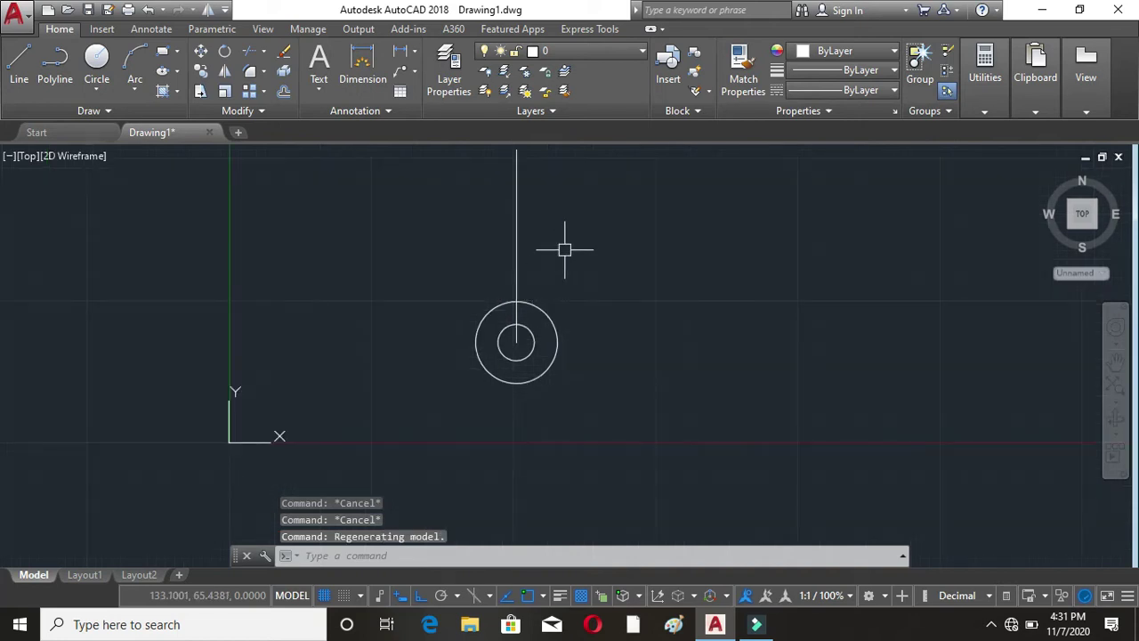
middle_drag(564, 244, 563, 335)
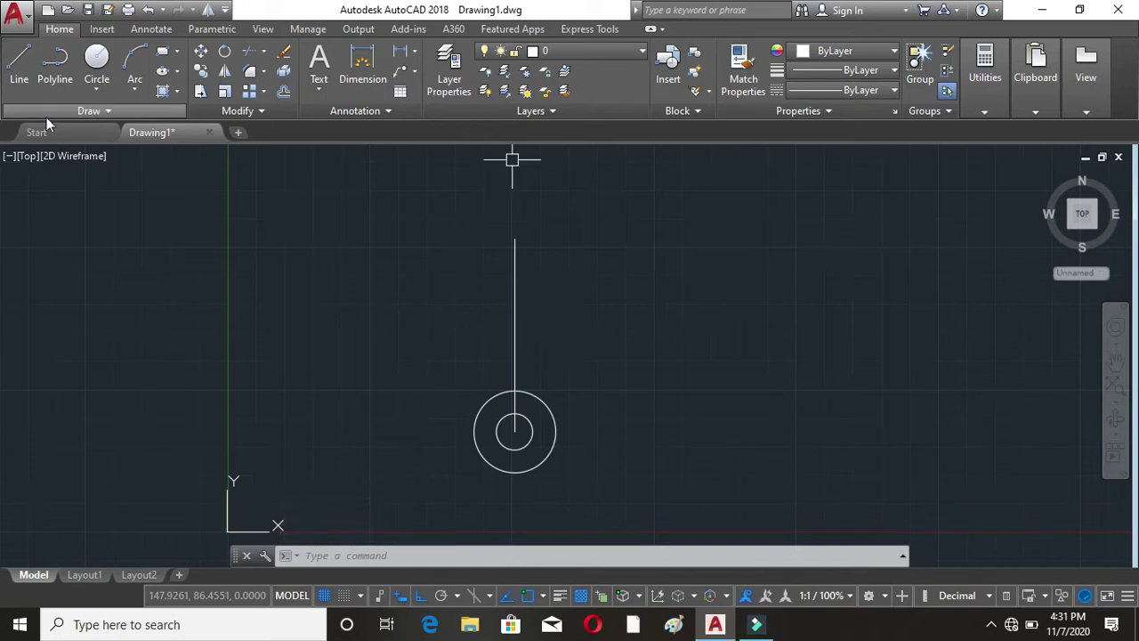
Step: Draw circles of radius 13 and 26 centred on the vertical line's top endpoint
click(83, 55)
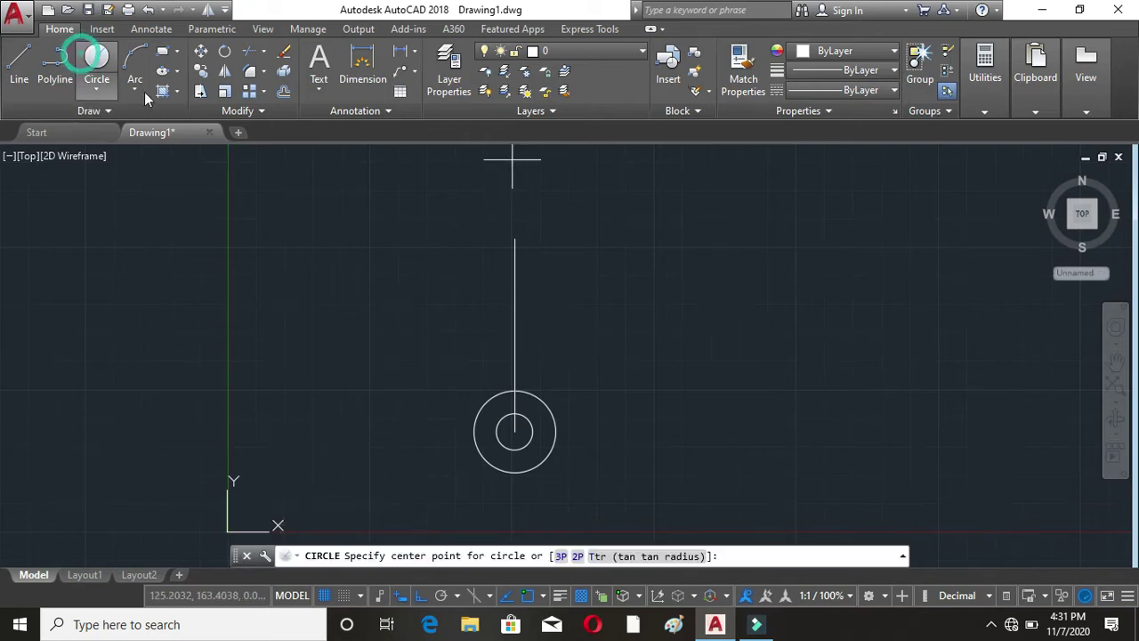
click(514, 238)
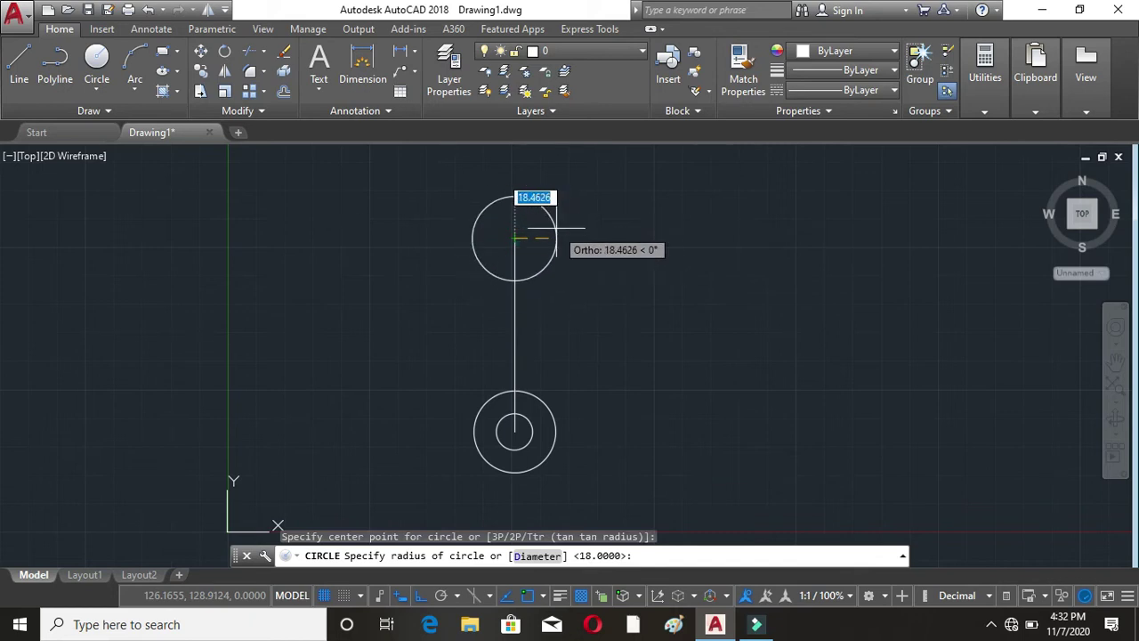
text(13)
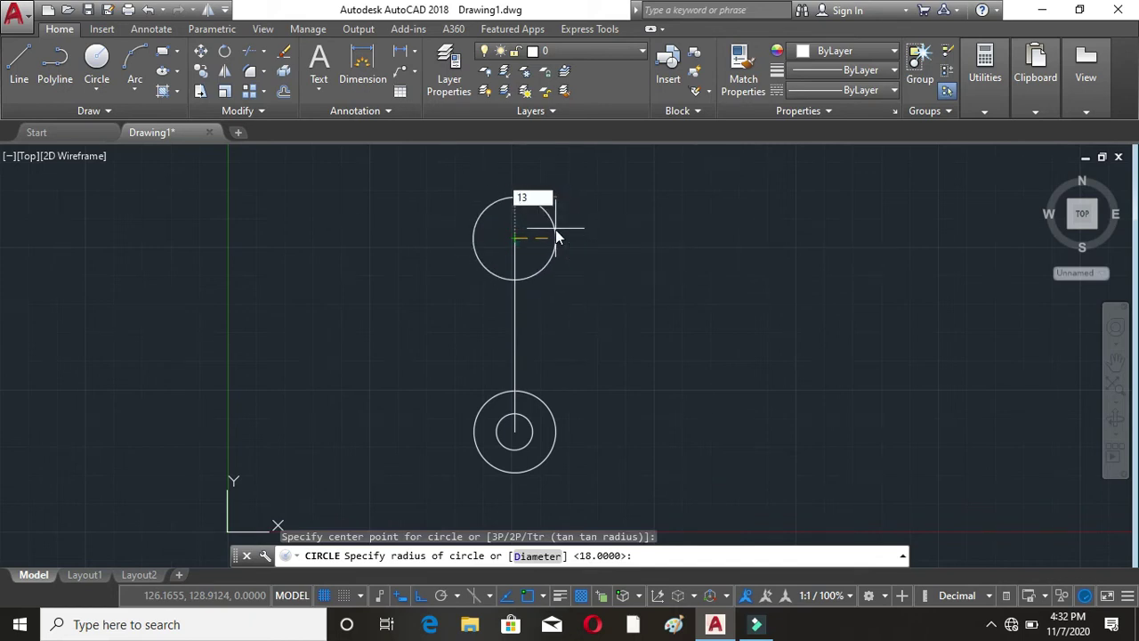
key(Return)
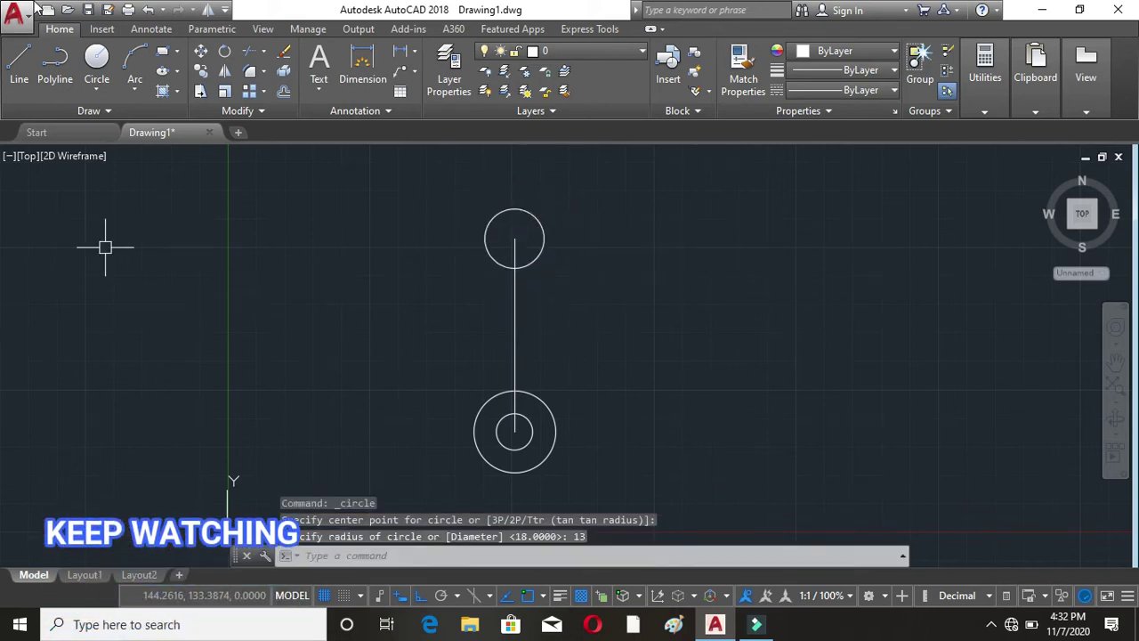
click(96, 56)
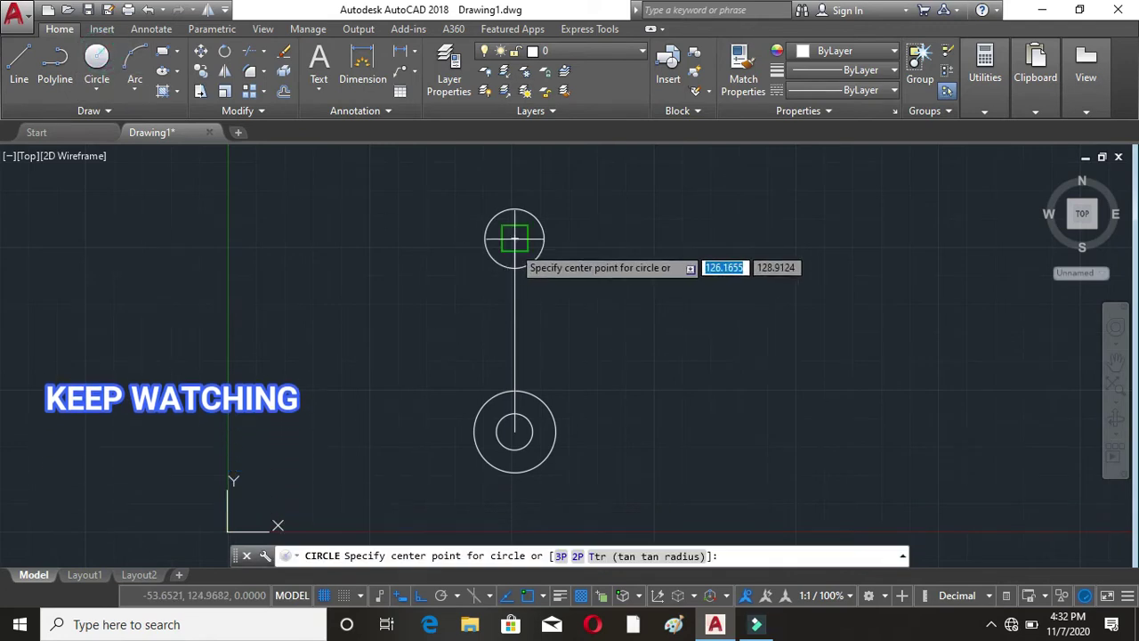
click(515, 239)
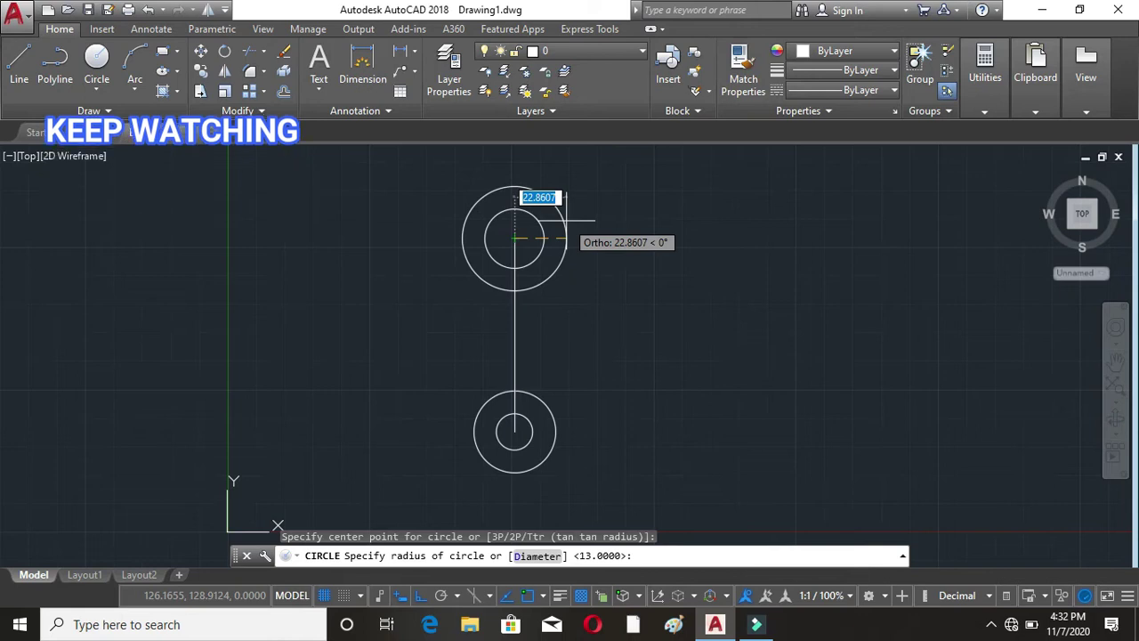
text(26)
key(Return)
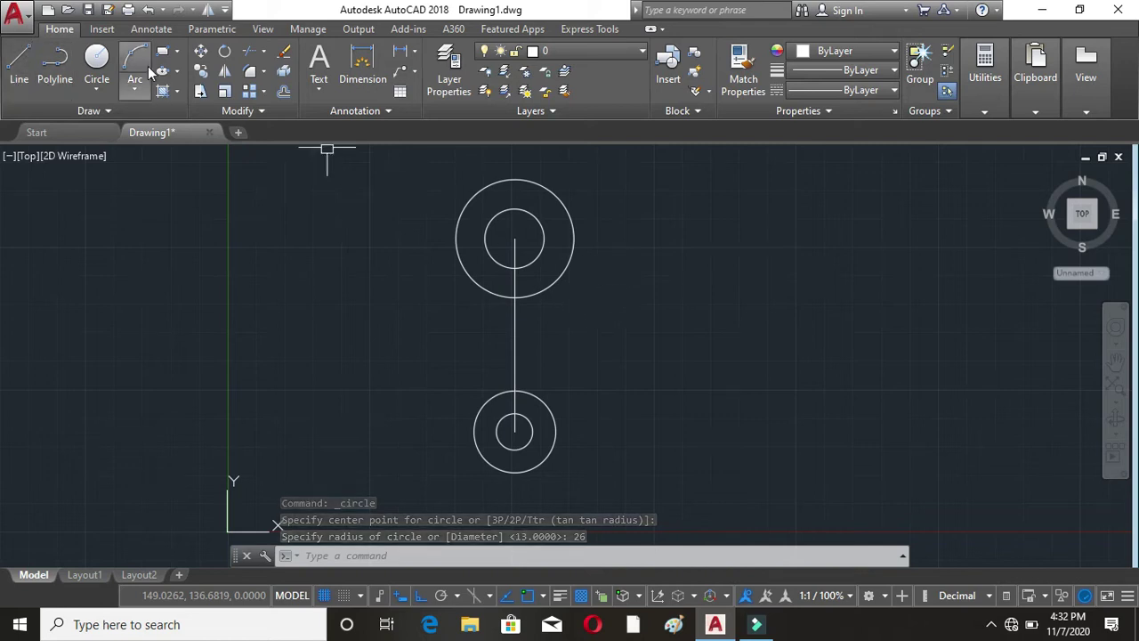
Step: Draw a radius-42 Tan, Tan, Radius circle tangent to the upper and lower outer circles
click(92, 89)
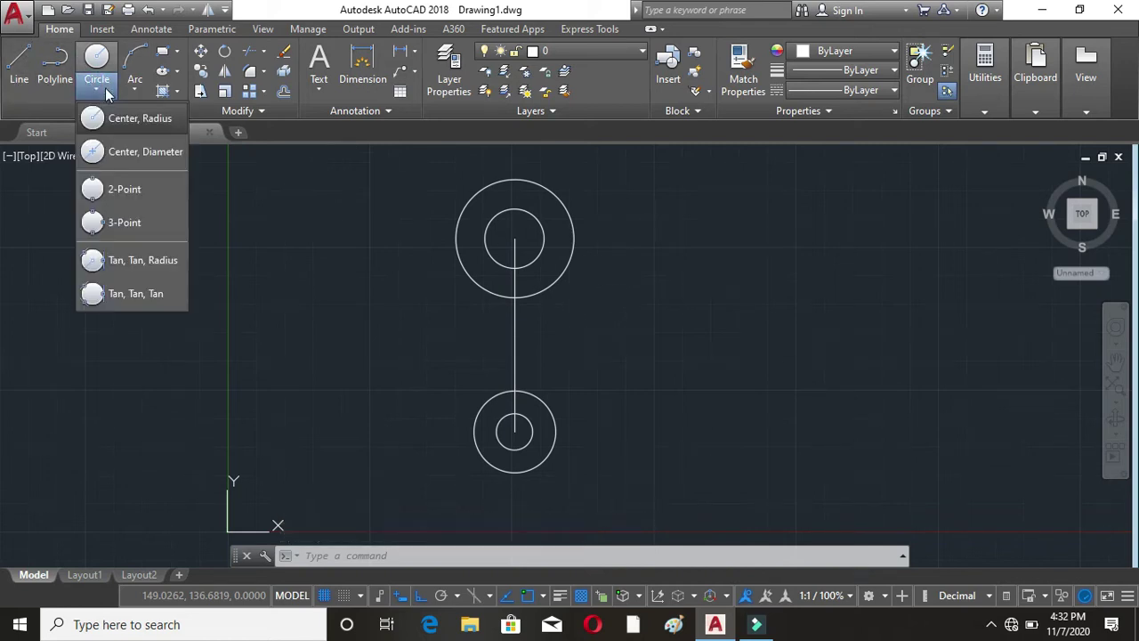
click(157, 261)
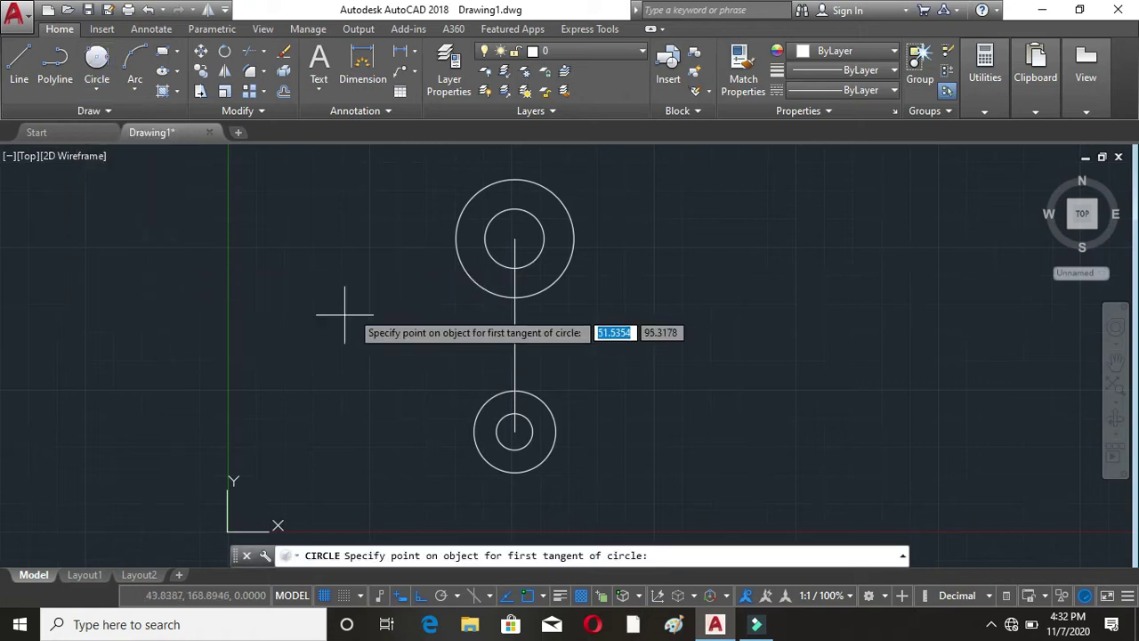
click(456, 247)
click(473, 414)
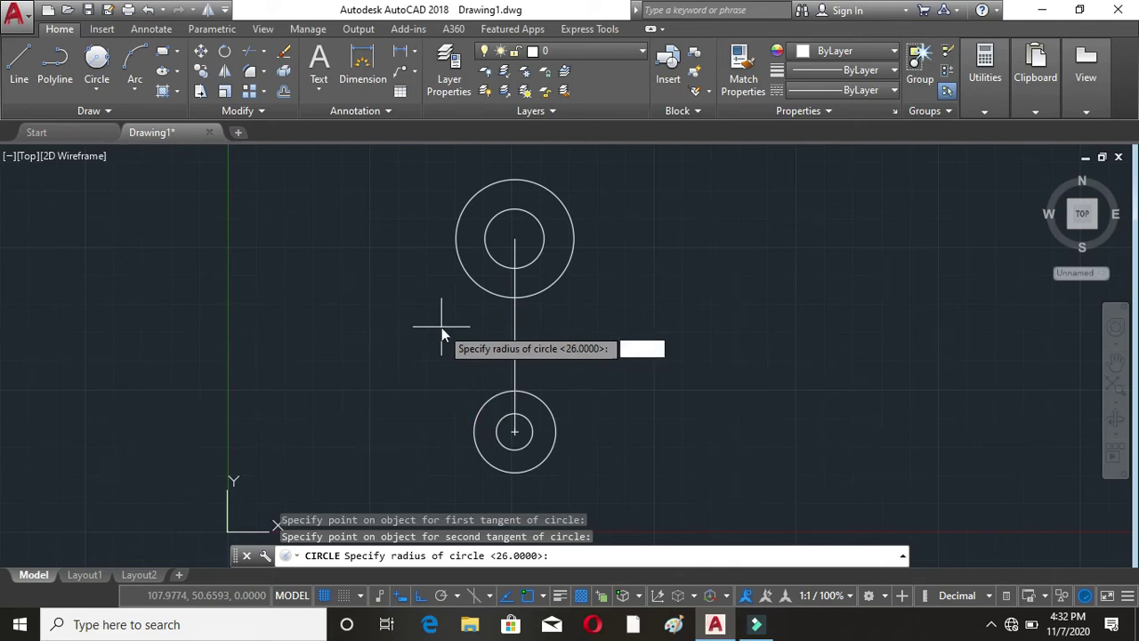
text(42)
key(Return)
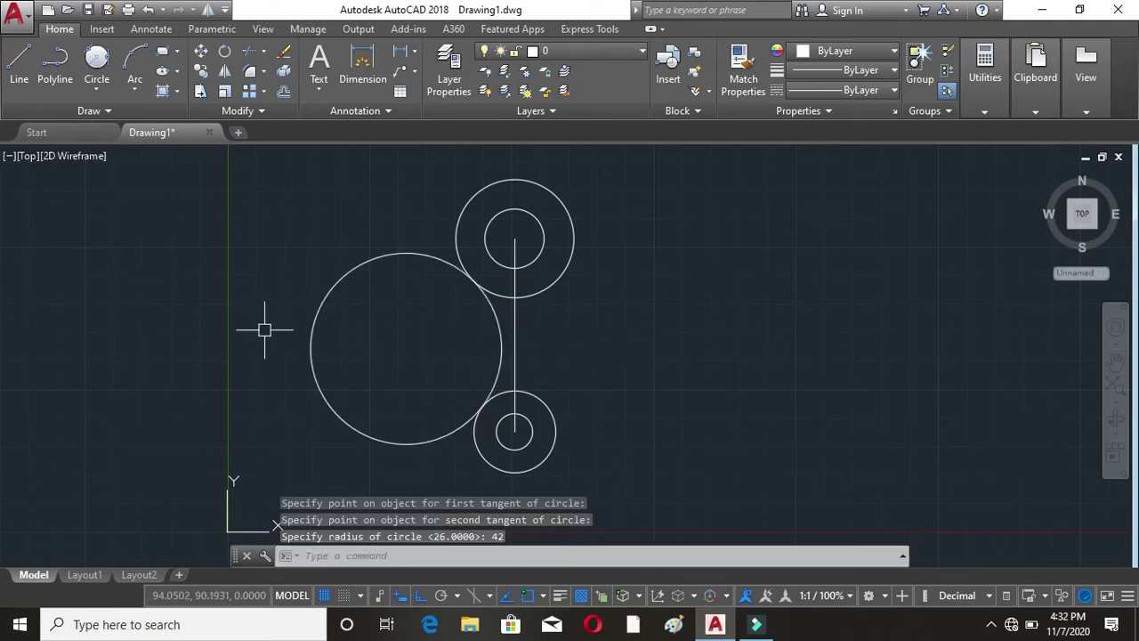
Step: Draw a second tangent circle of radius 96 touching the upper and lower outer circles
click(96, 56)
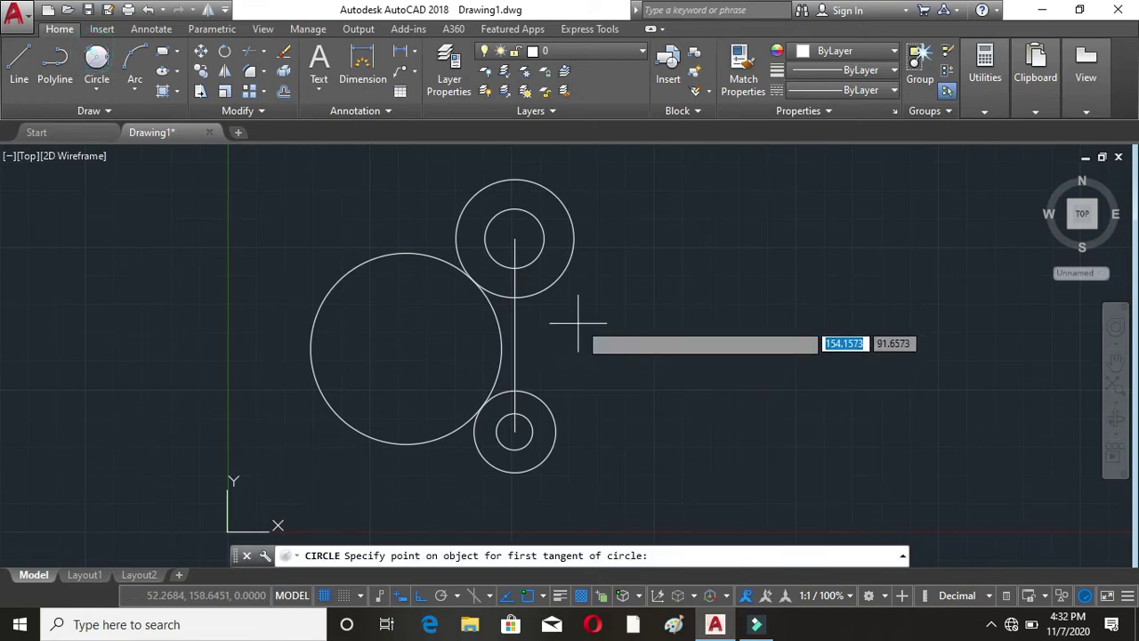
click(569, 213)
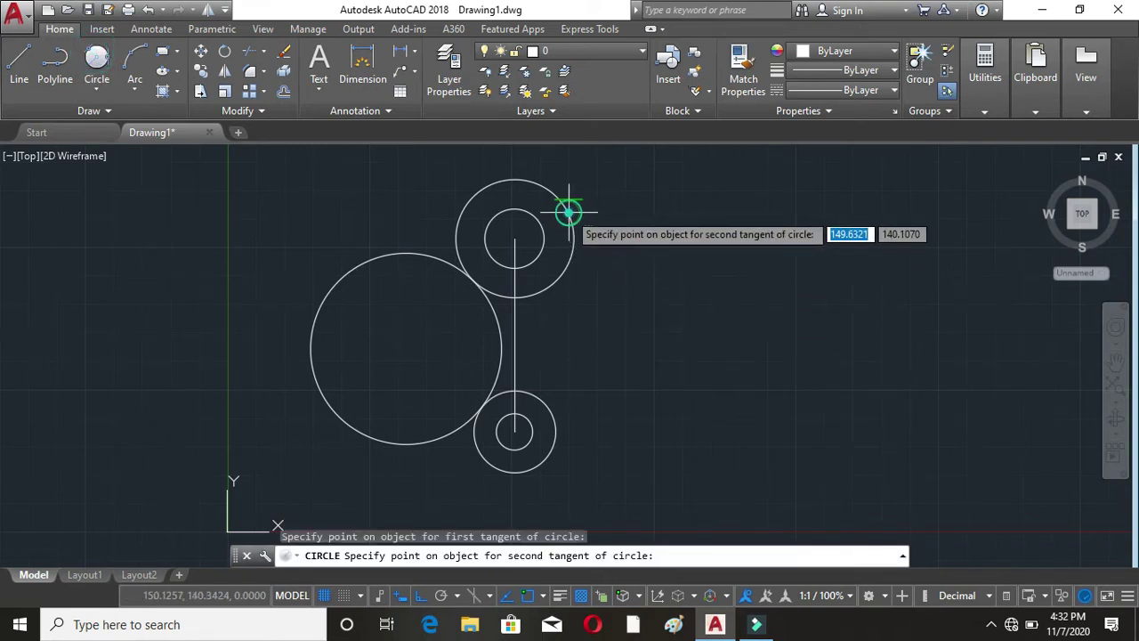
click(549, 450)
text(96)
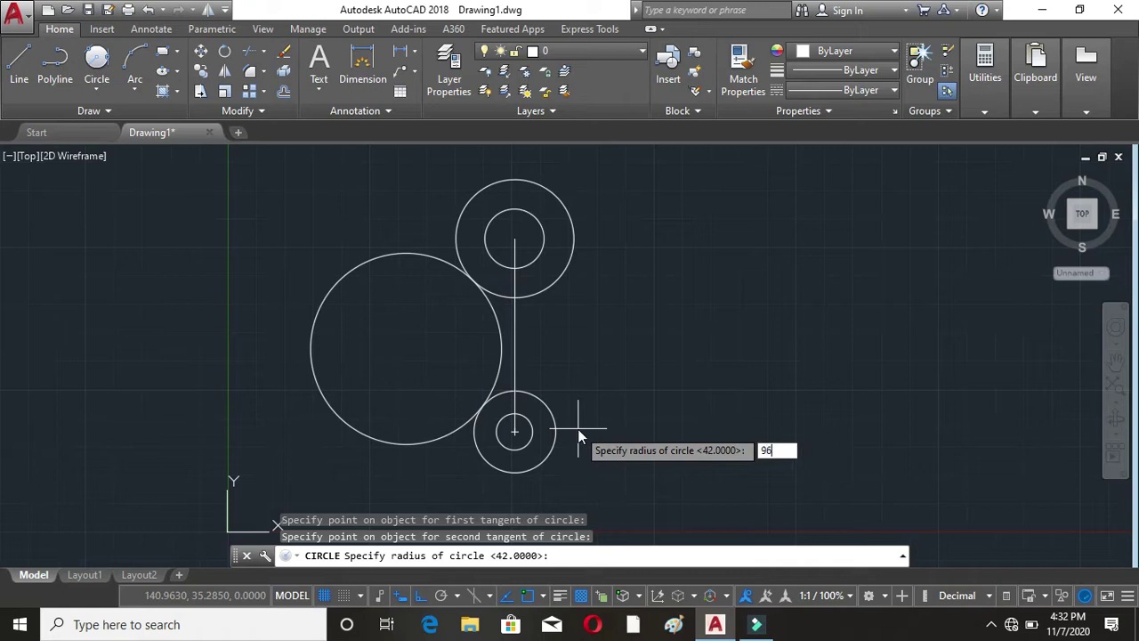
key(Return)
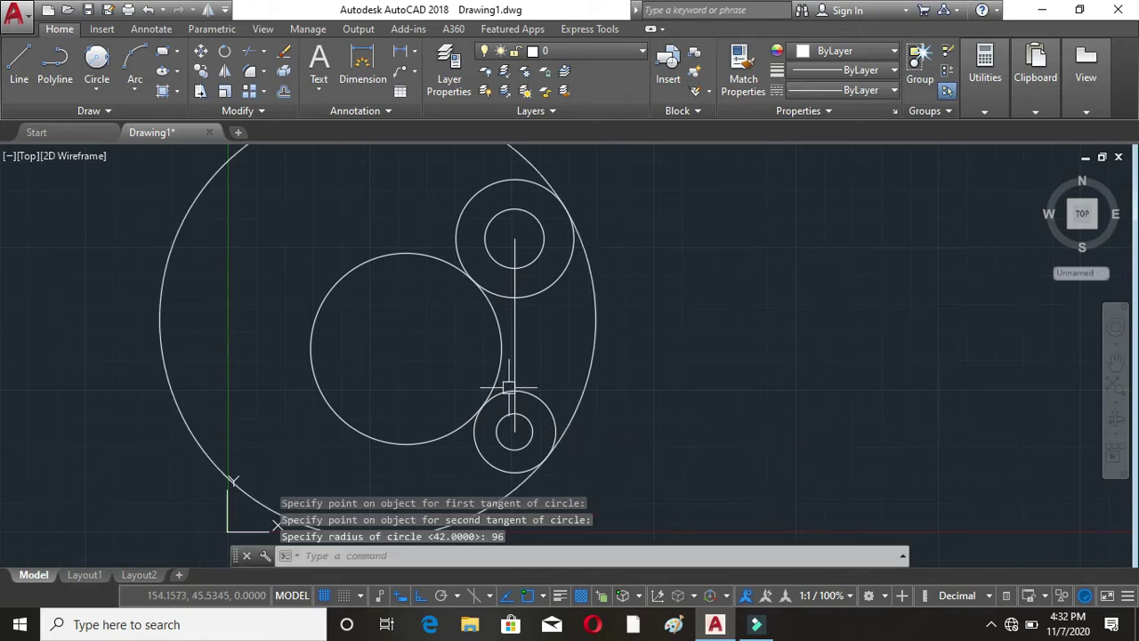
scroll(833, 398, down, 2)
key(Escape)
key(Escape)
key(Escape)
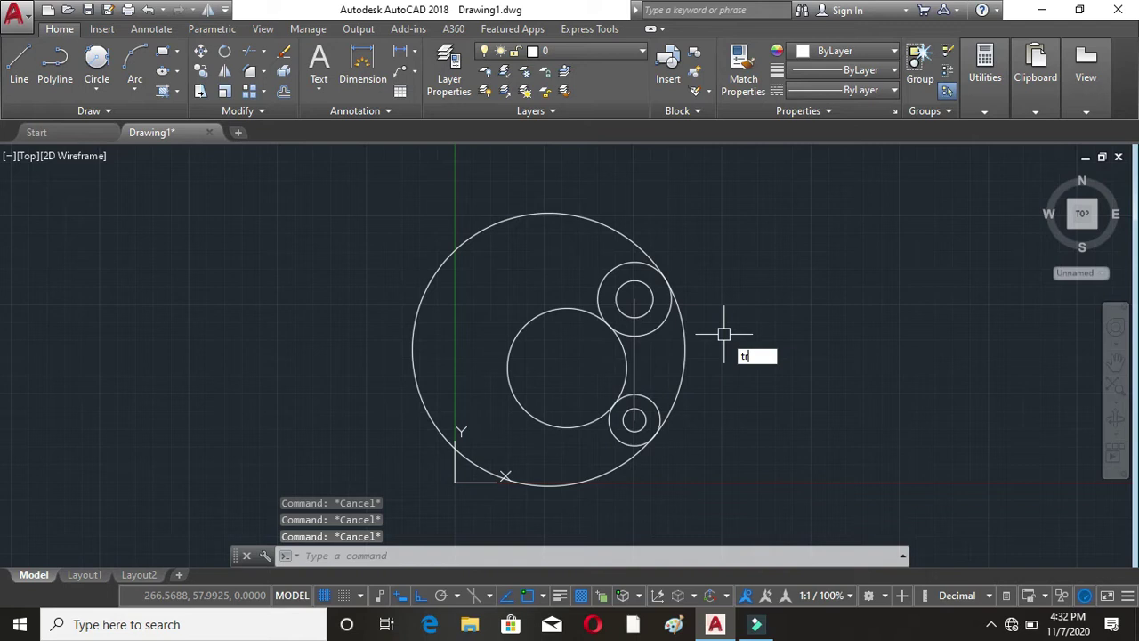
Step: Trim the tangent circles with TR, leaving only arcs joining the two end circles
text(tr)
key(Return)
key(Return)
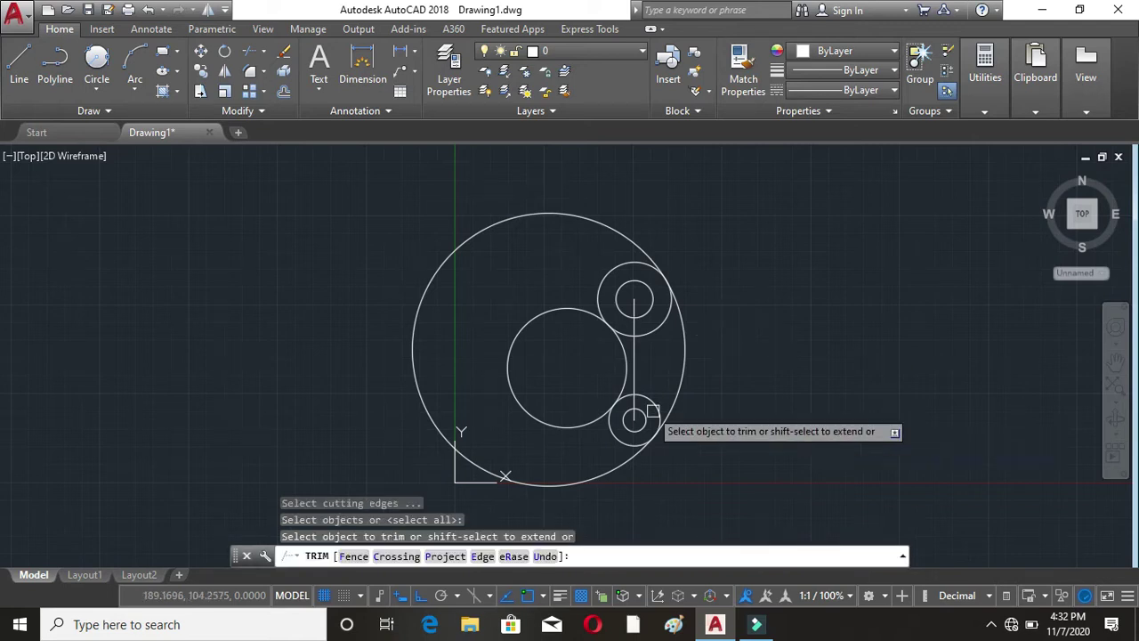
click(559, 216)
click(574, 307)
mouse_move(701, 377)
middle_down()
mouse_move(623, 325)
mouse_move(577, 312)
middle_up()
scroll(519, 299, up, 2)
scroll(519, 299, up, 2)
scroll(519, 299, down, 2)
Step: Draw an 80-unit horizontal line to the right from the vertical line's midpoint
click(32, 64)
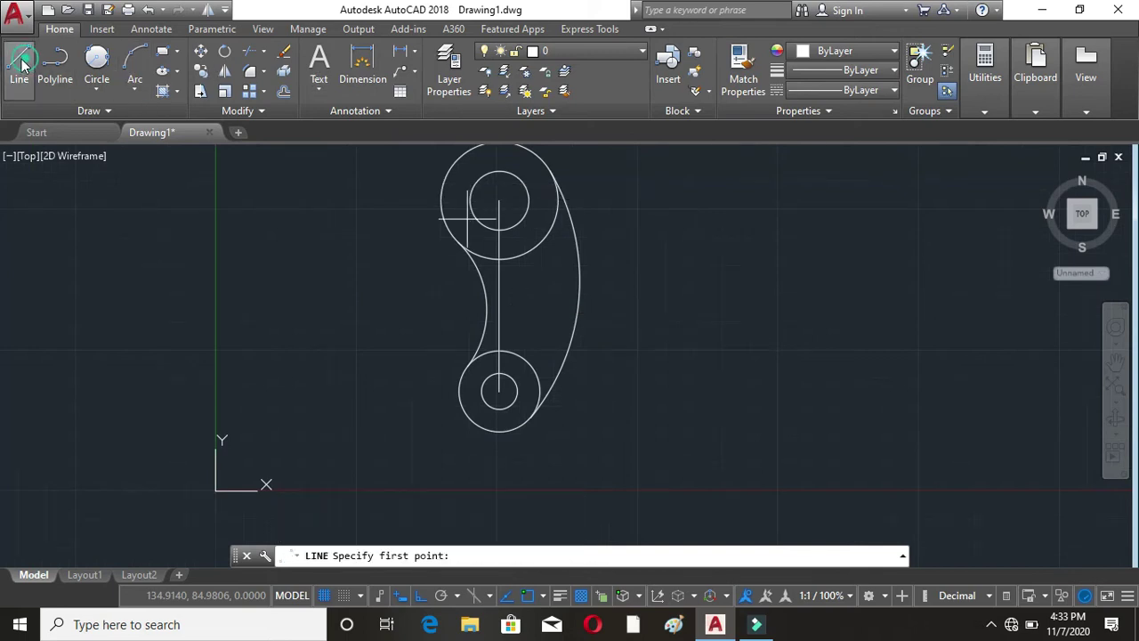
click(498, 296)
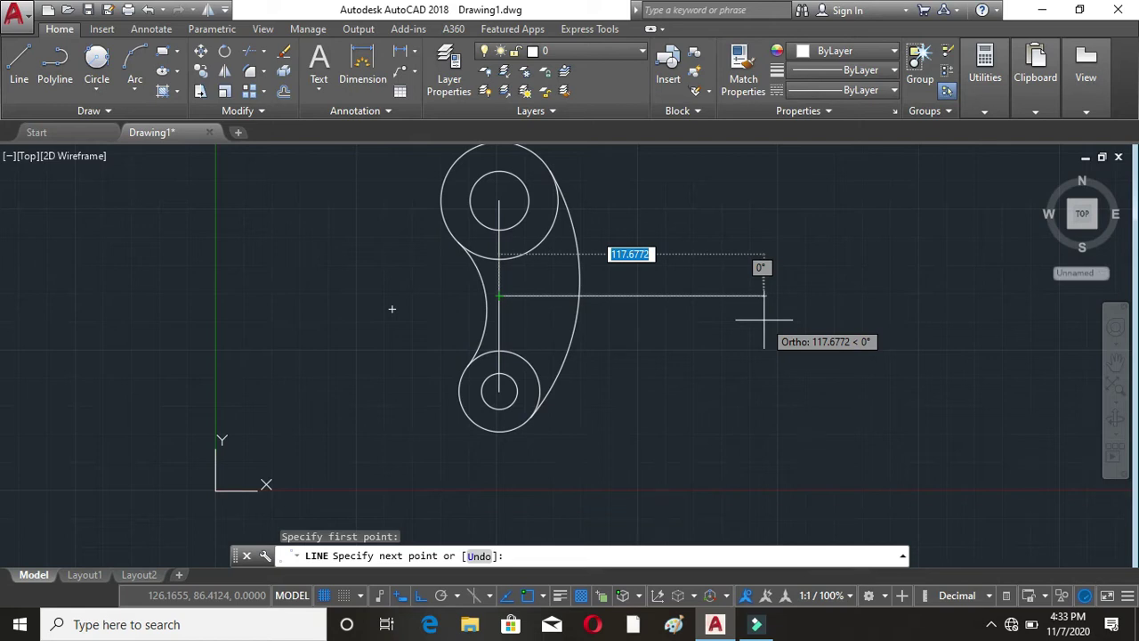
text(80)
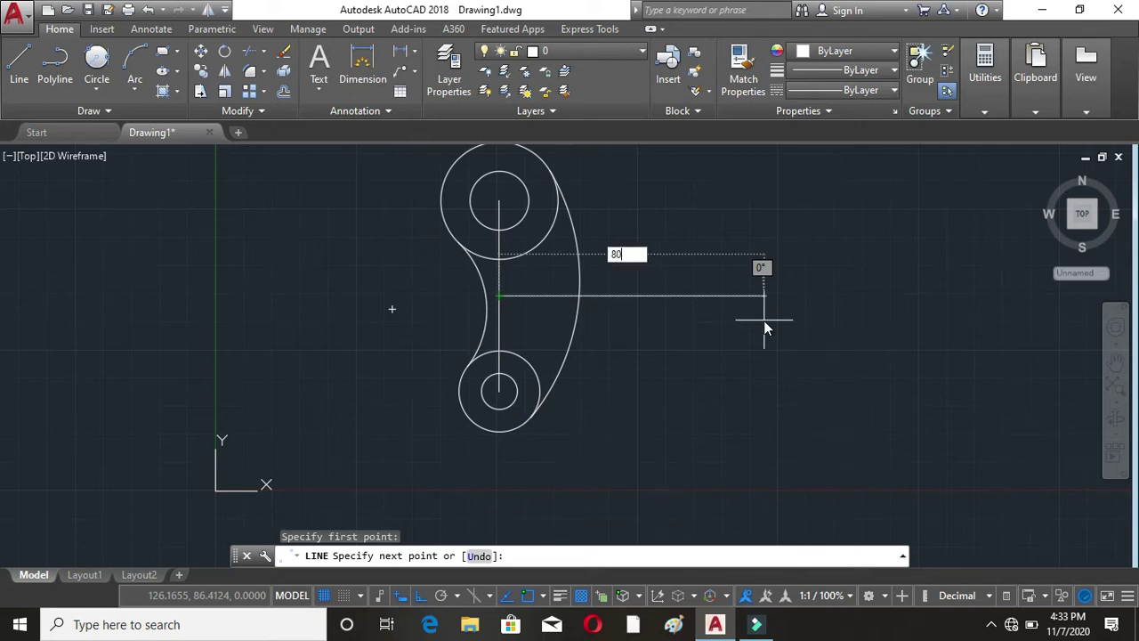
key(Return)
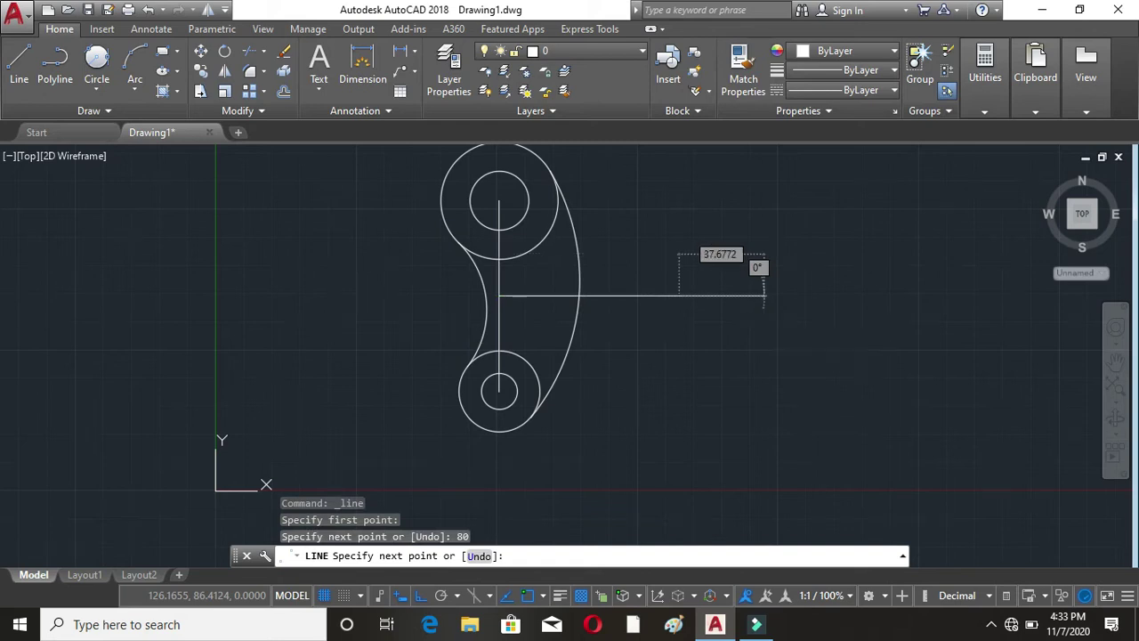
key(Escape)
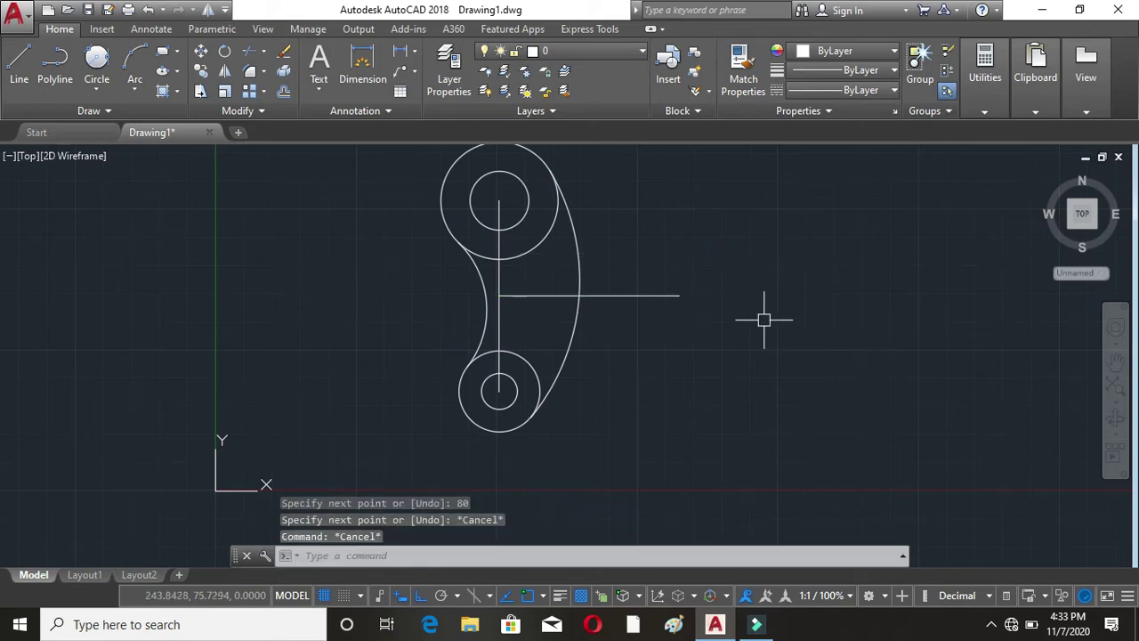
Step: Draw a diameter-26 circle centred on the horizontal line's right end
click(100, 86)
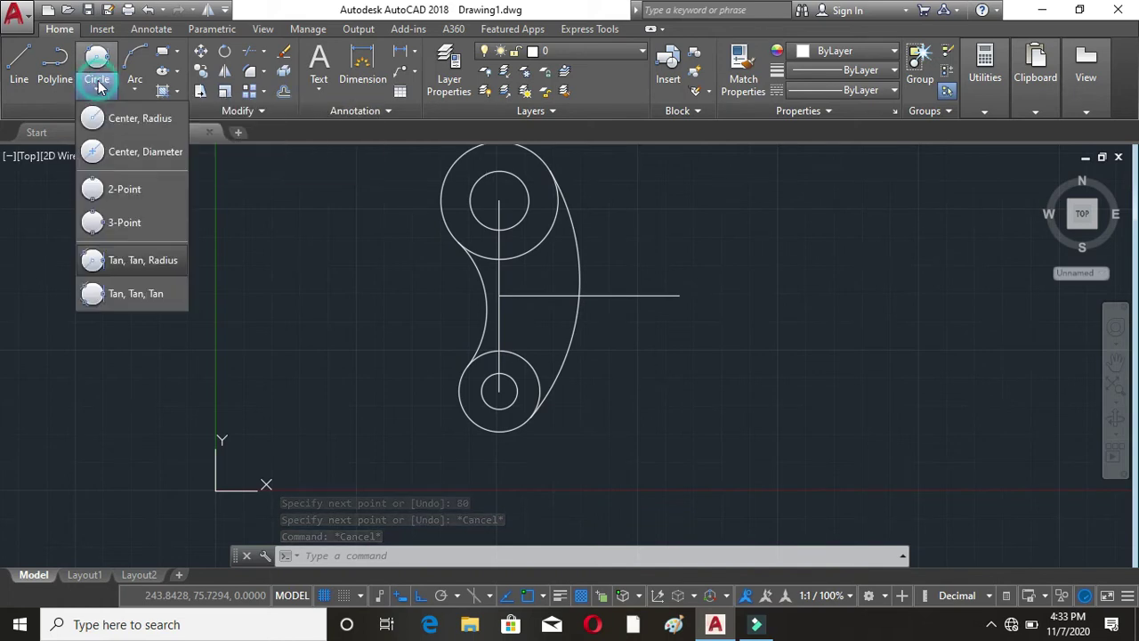
click(138, 155)
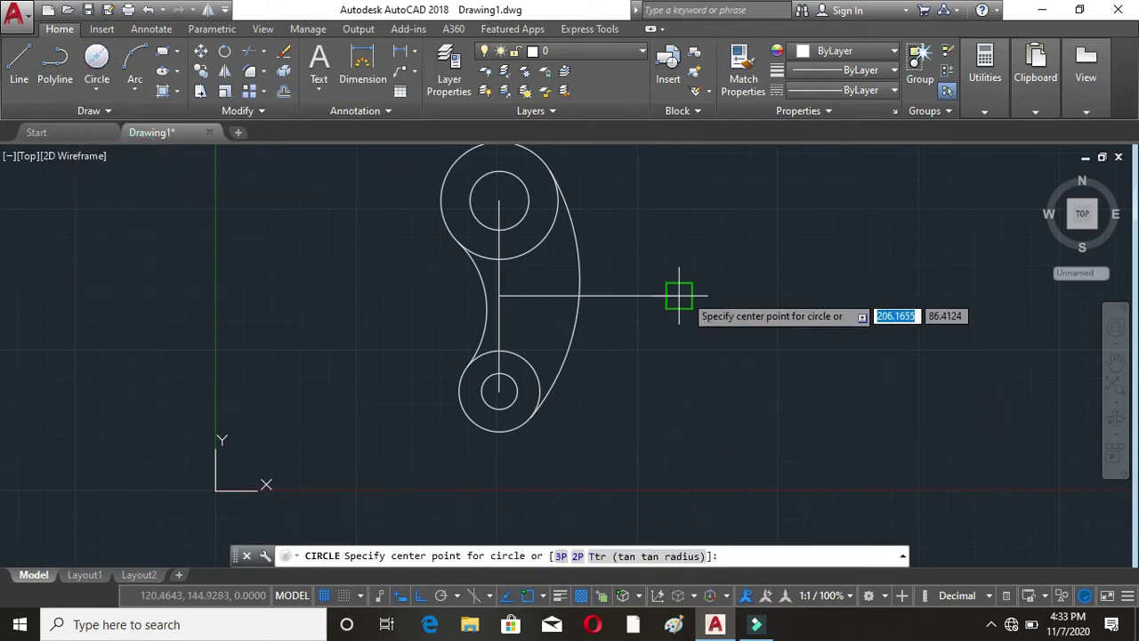
click(679, 295)
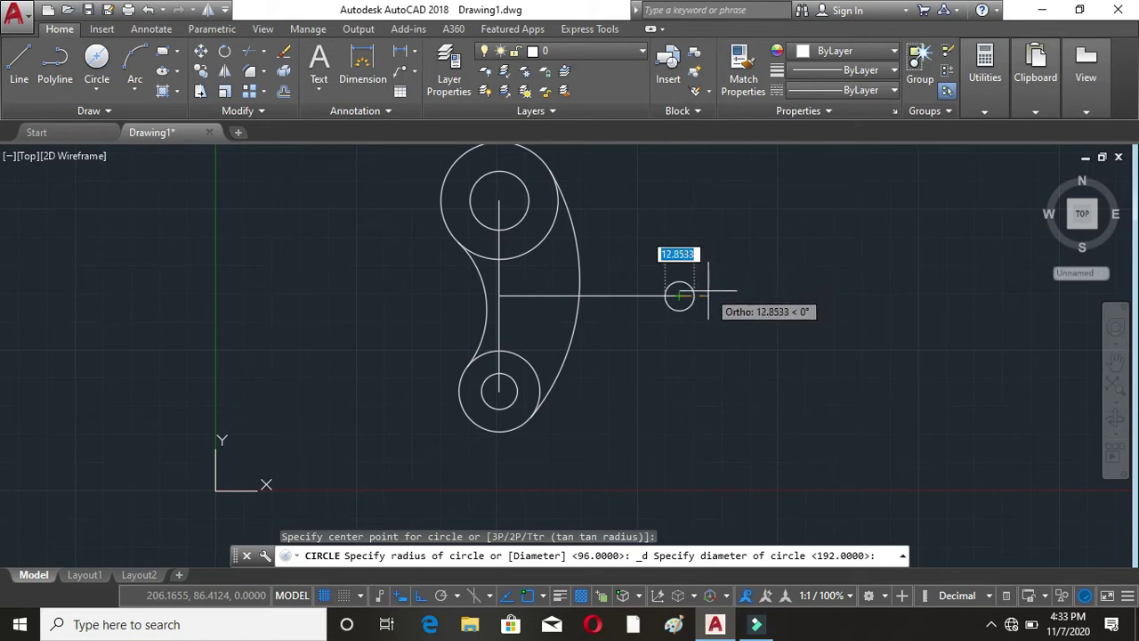
text(26)
key(Return)
key(Escape)
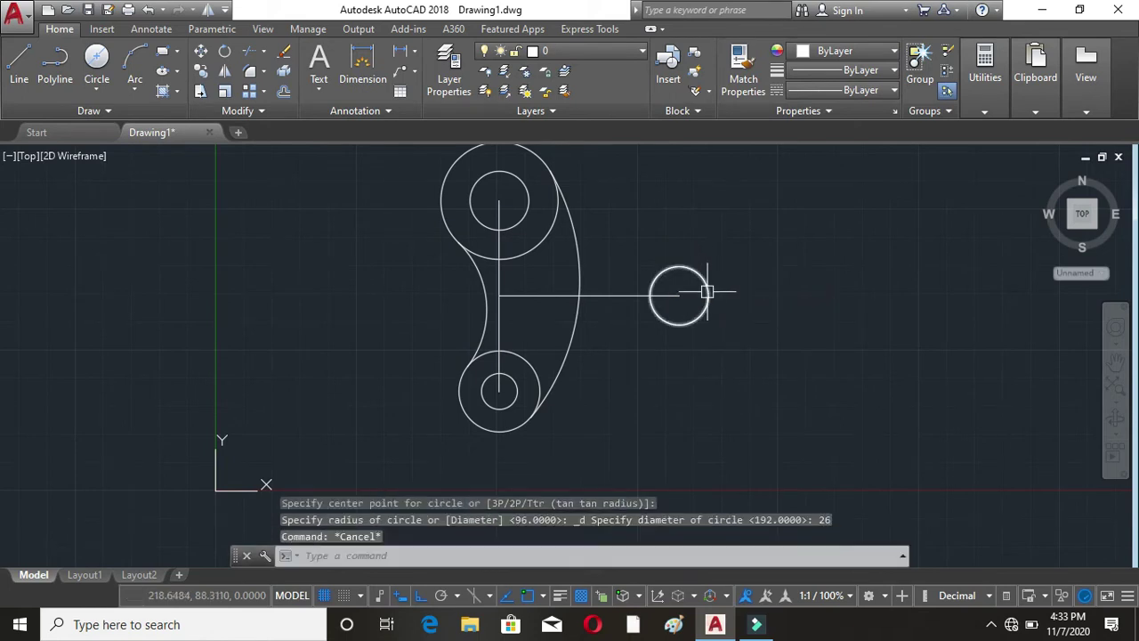
key(Escape)
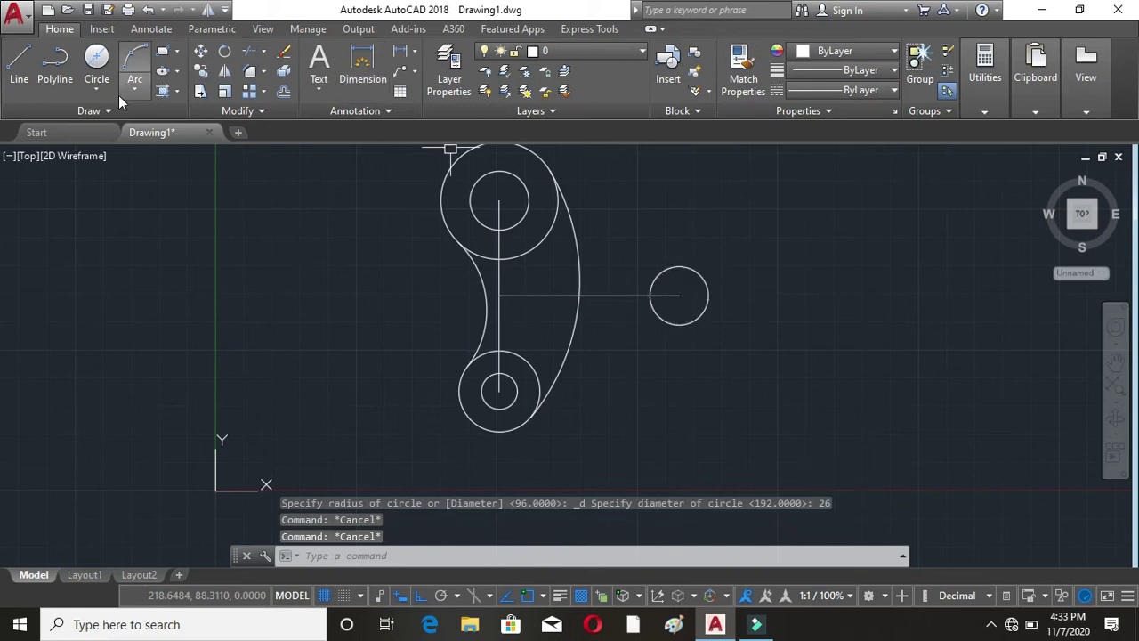
Step: Add a concentric circle of diameter 60 at the same centre
click(111, 96)
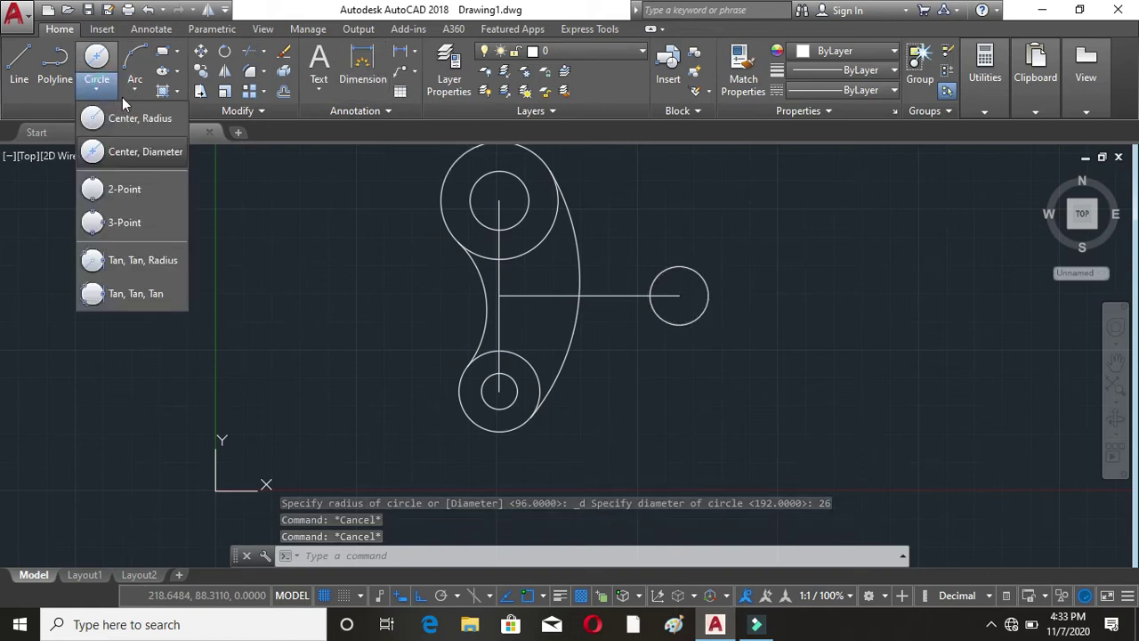
click(130, 150)
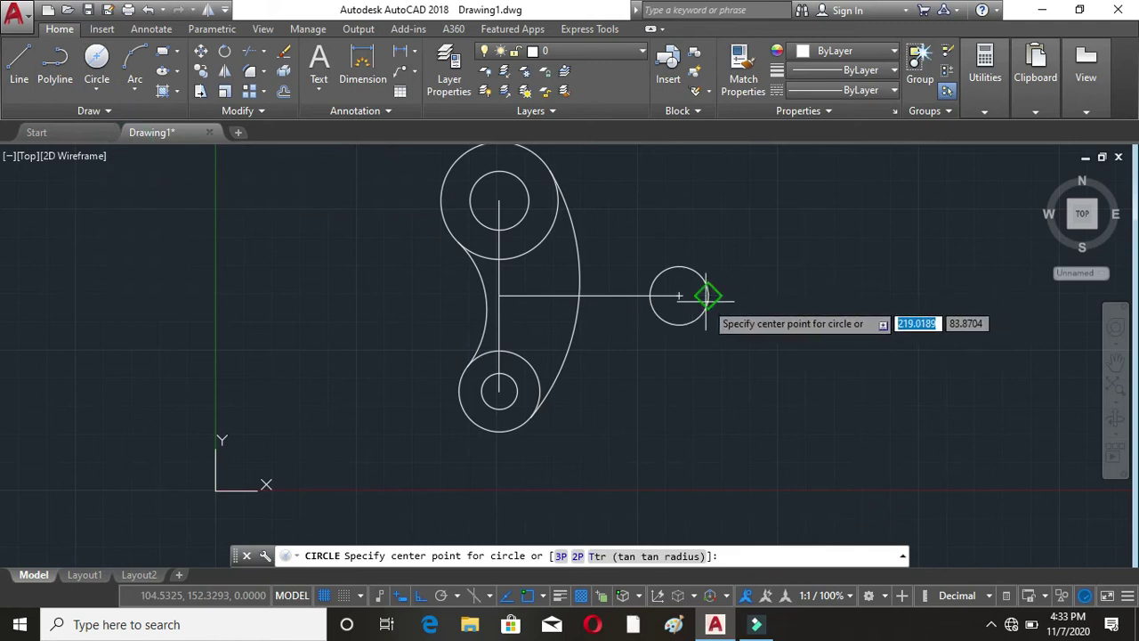
click(679, 295)
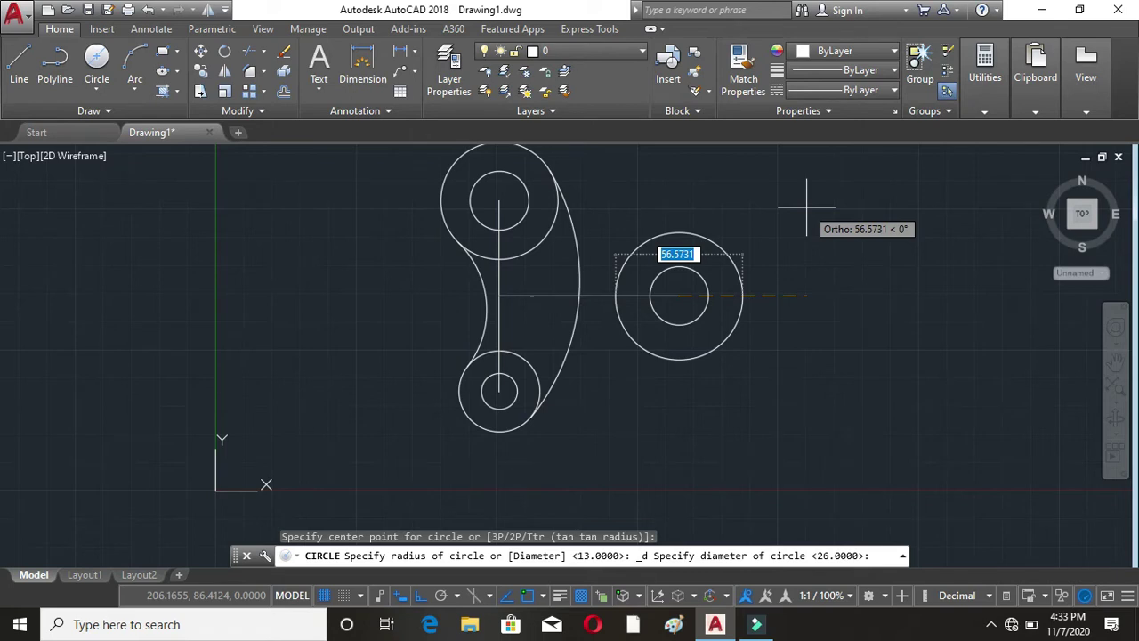
text(60)
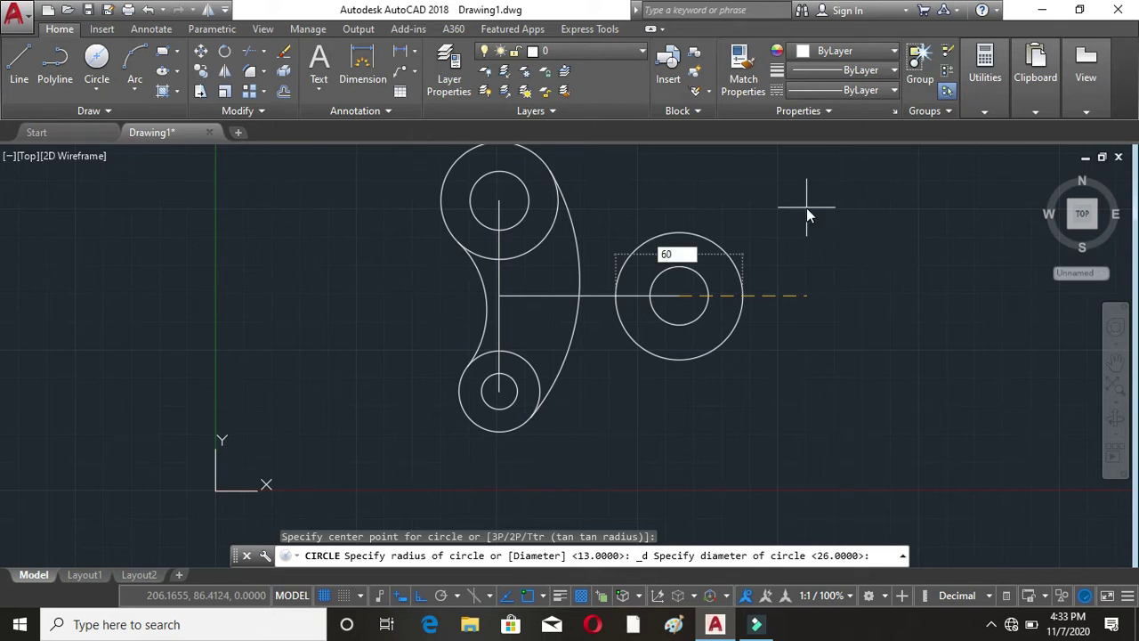
key(Return)
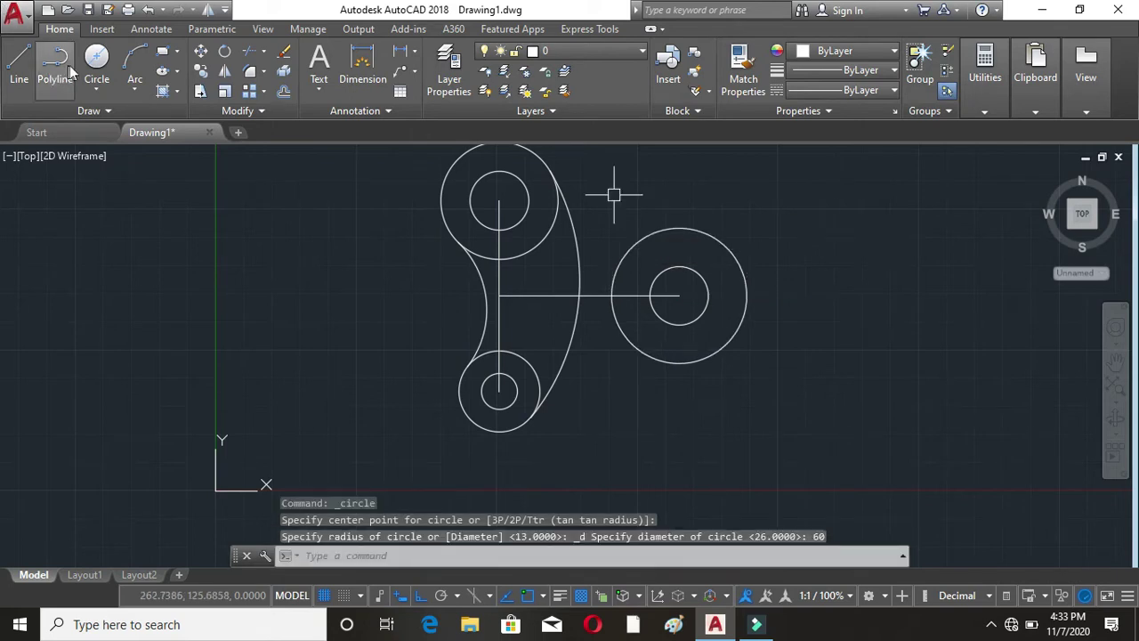
Step: Add a concentric circle of radius 42 at the same centre
click(96, 85)
click(128, 115)
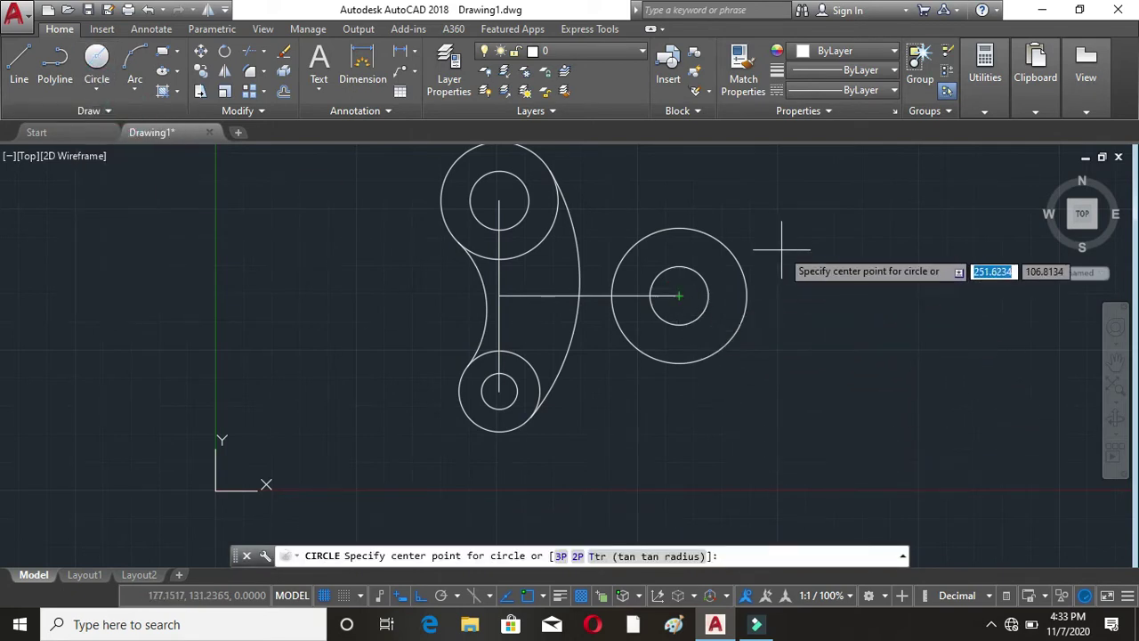
click(678, 295)
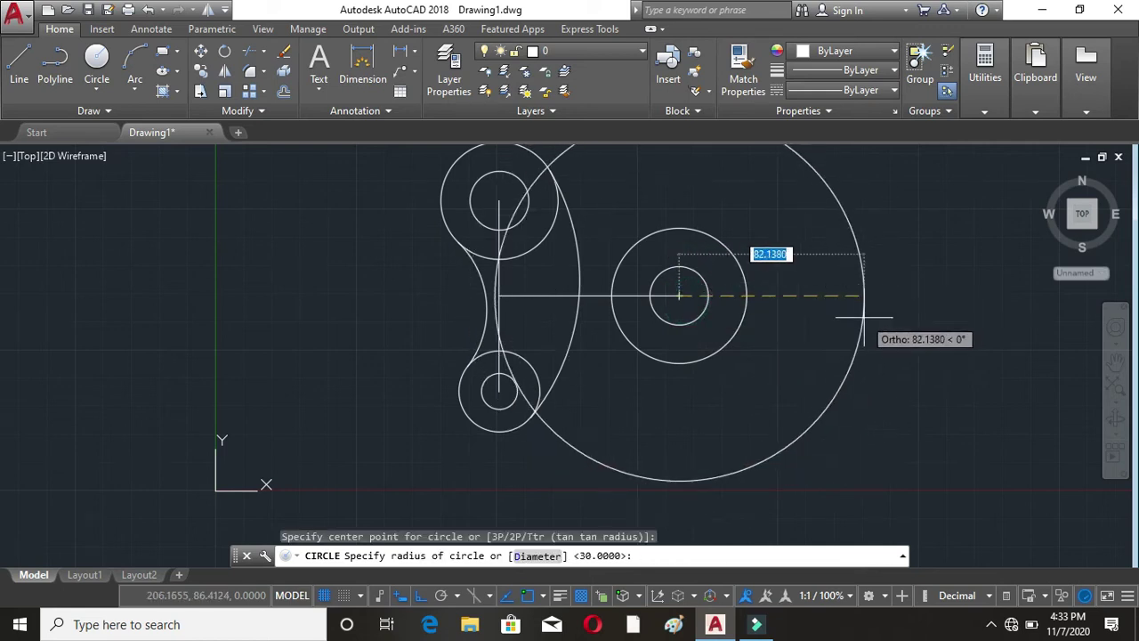
text(42)
key(Return)
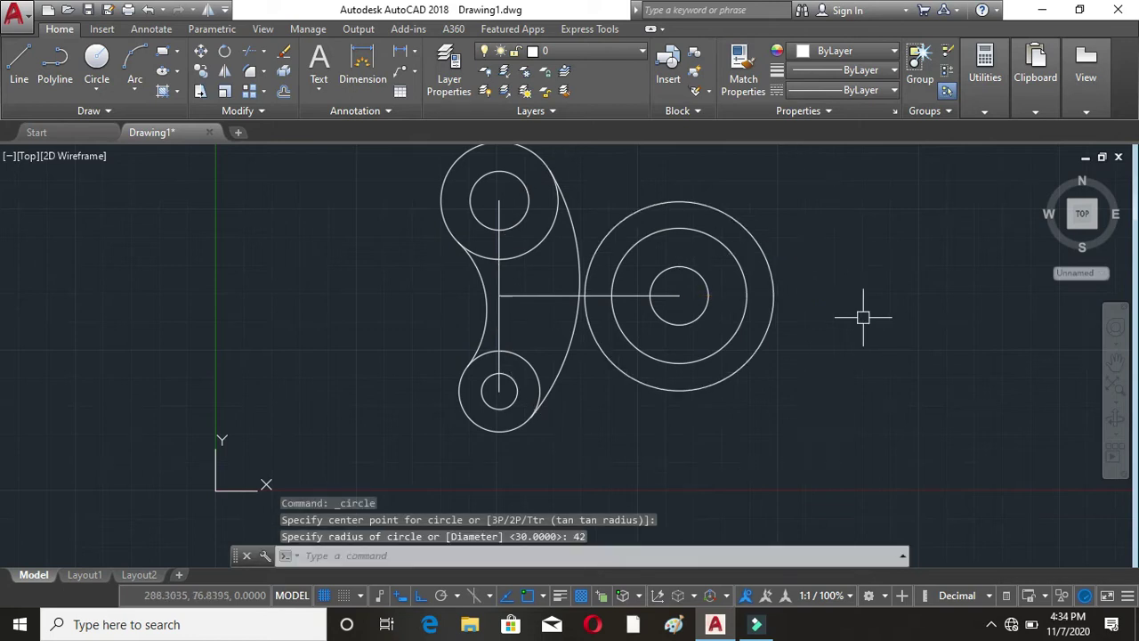
key(Escape)
key(Escape)
key(Escape)
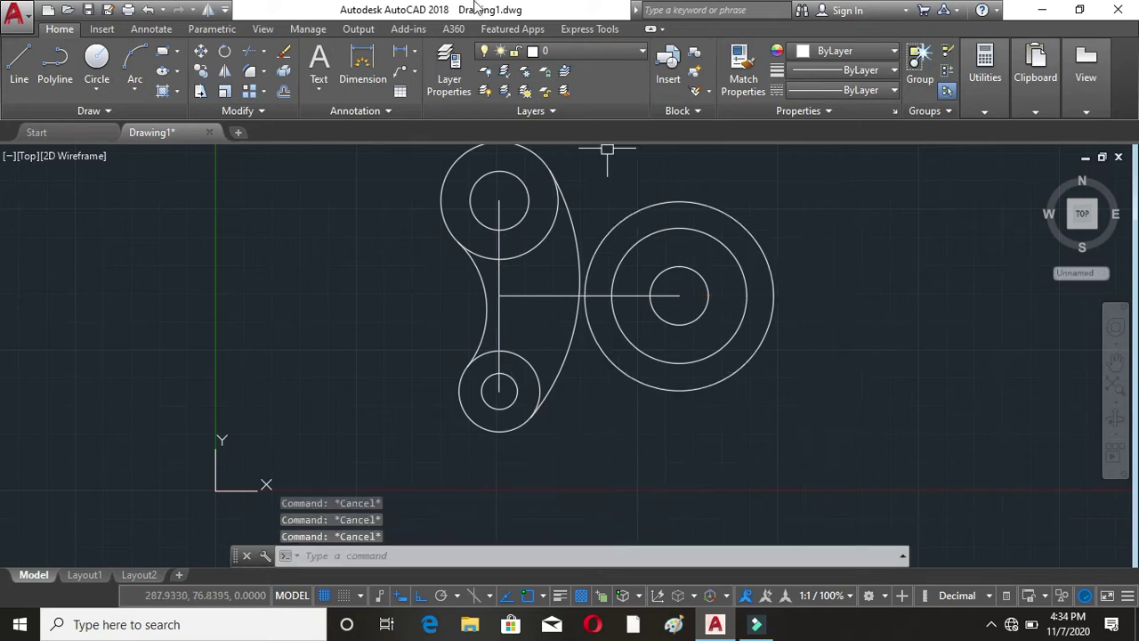
Step: Draw a radius-5 hole on the diameter-60 circle's right quadrant and select it
click(97, 89)
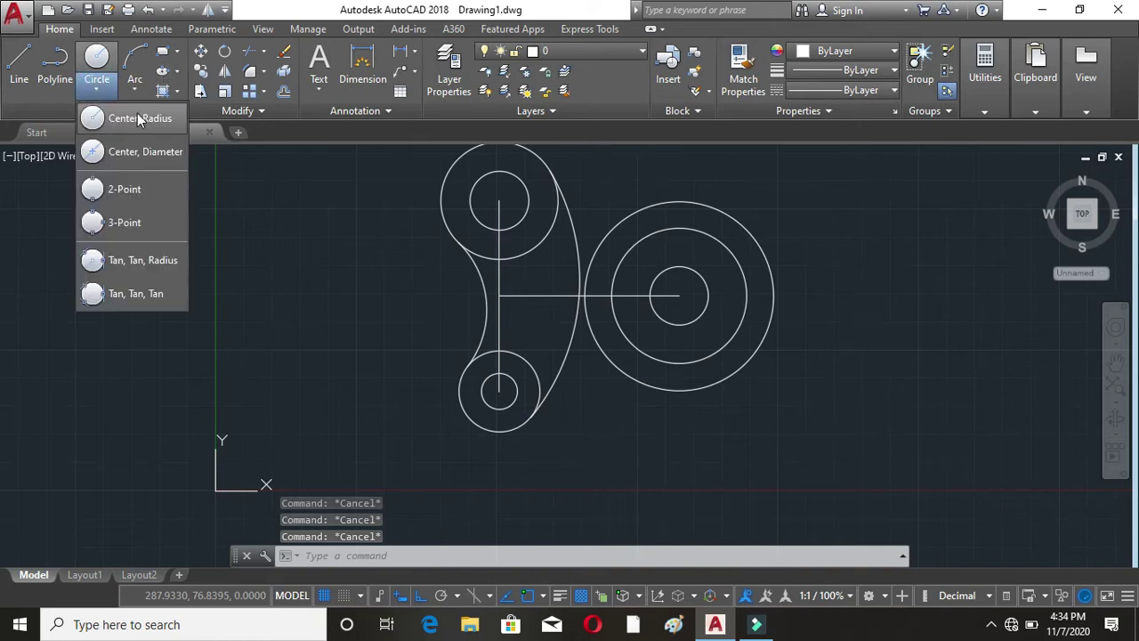
click(137, 118)
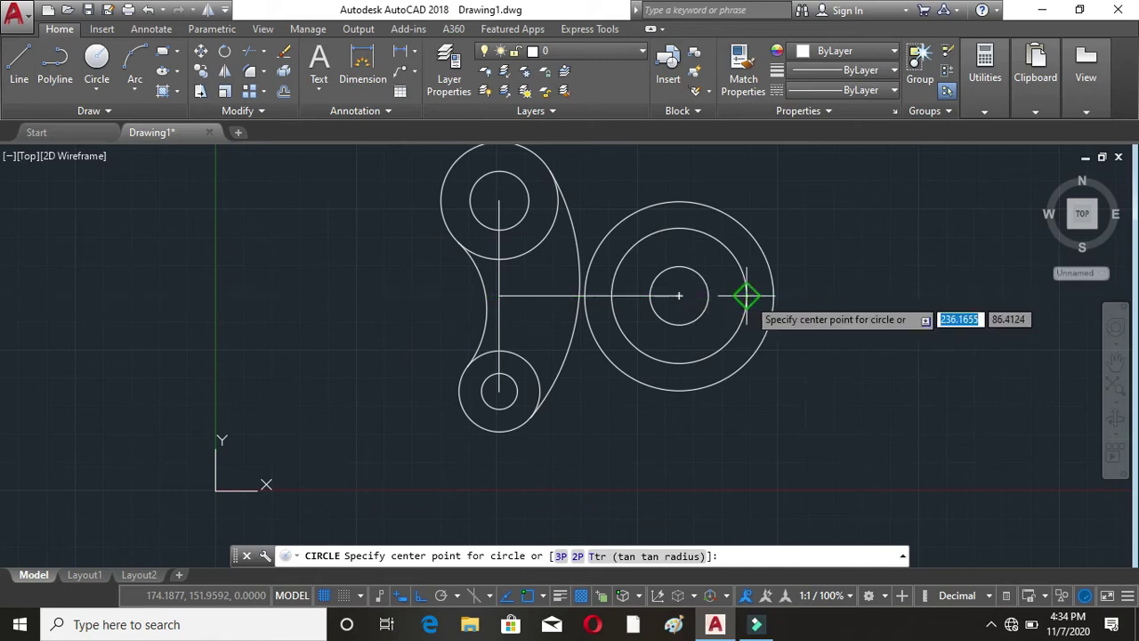
click(745, 295)
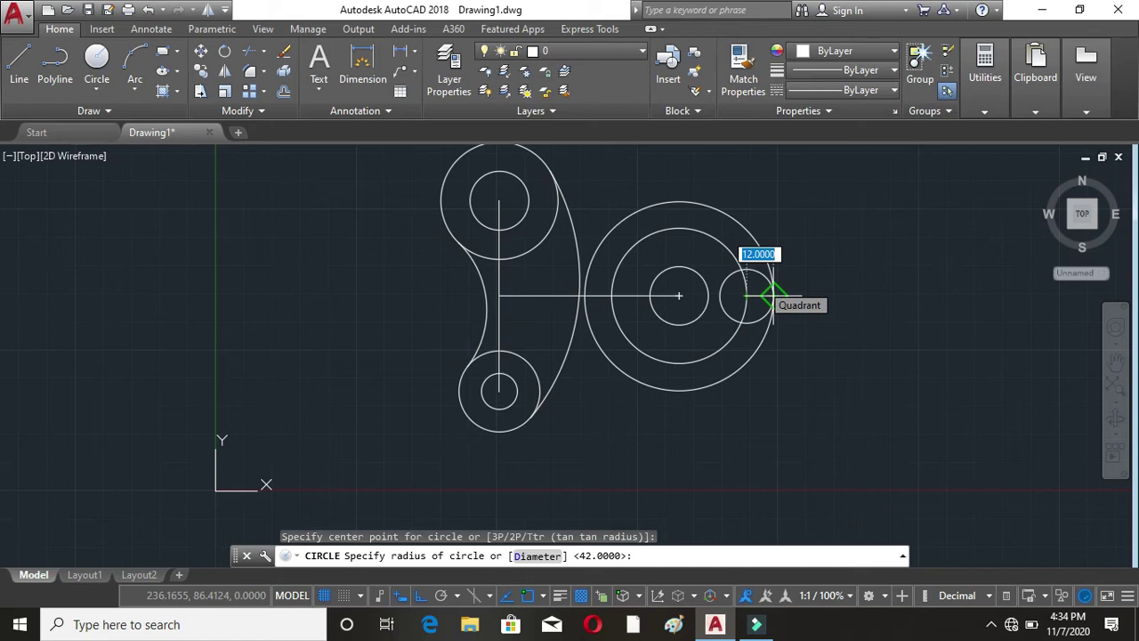
text(5)
key(Return)
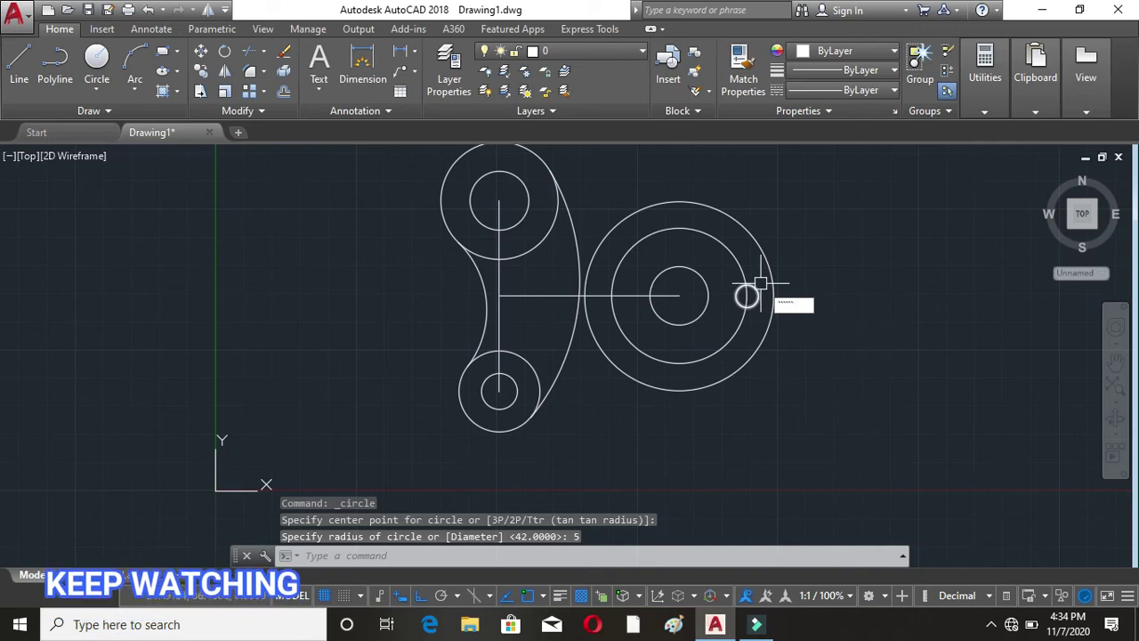
key(Escape)
key(Escape)
key(Escape)
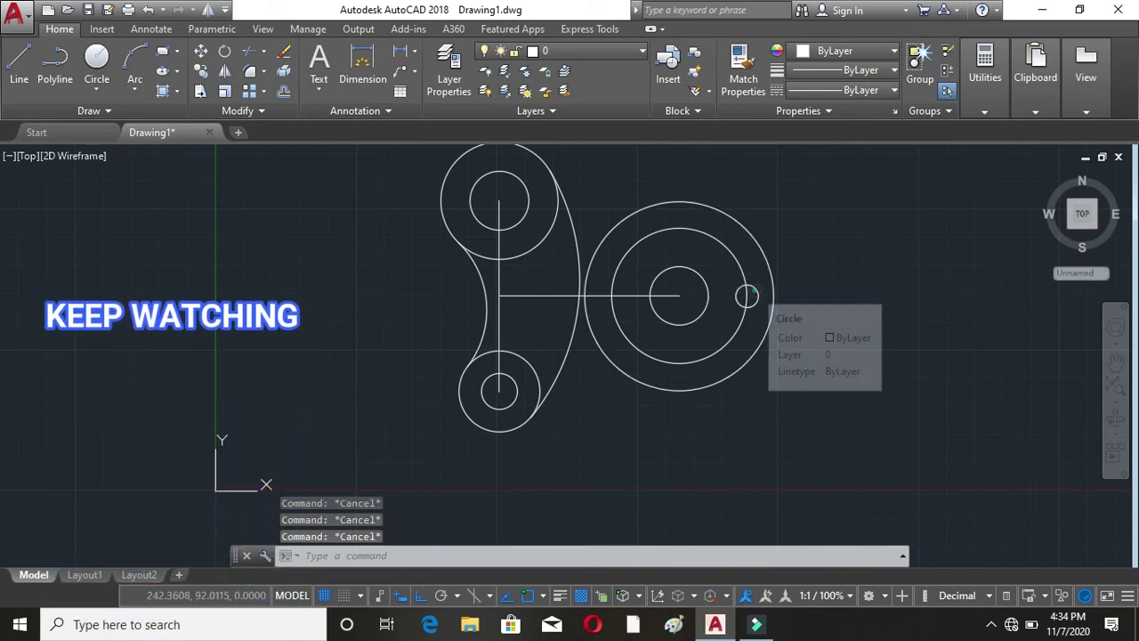
click(748, 296)
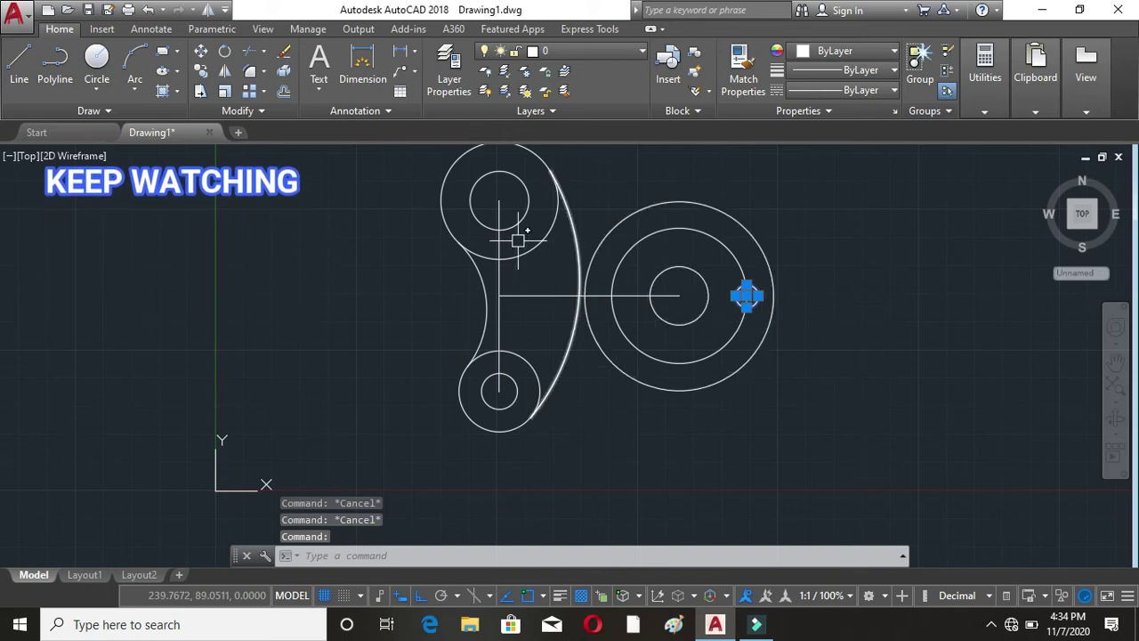
Step: Polar-array the hole into 8 copies about the large circle's centre, then delete the diameter-60 ring
click(264, 91)
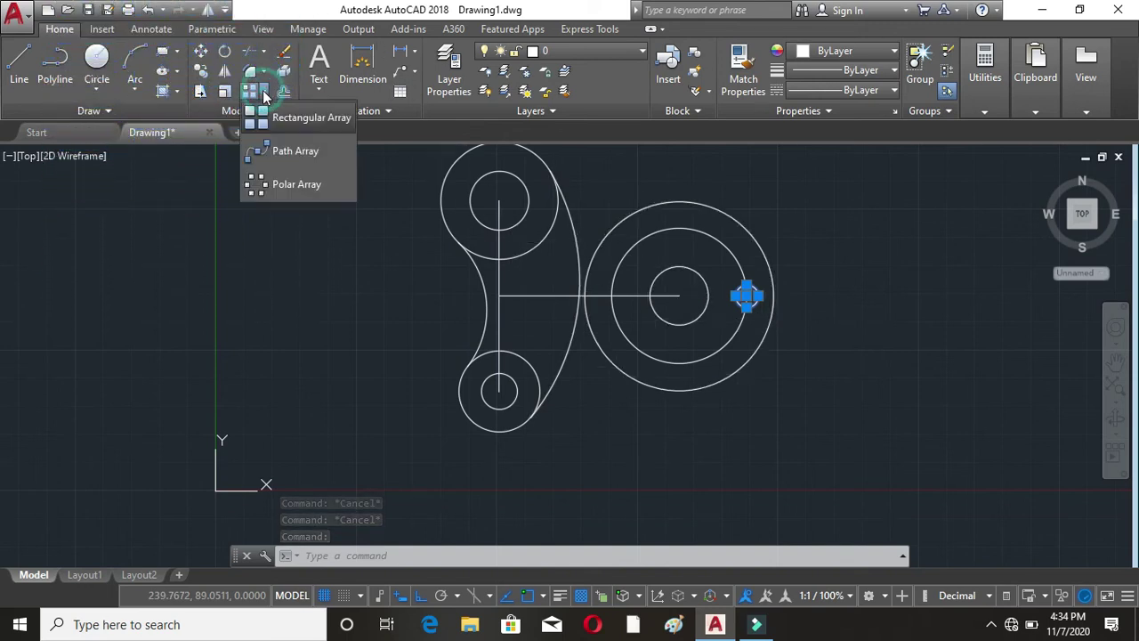
click(284, 184)
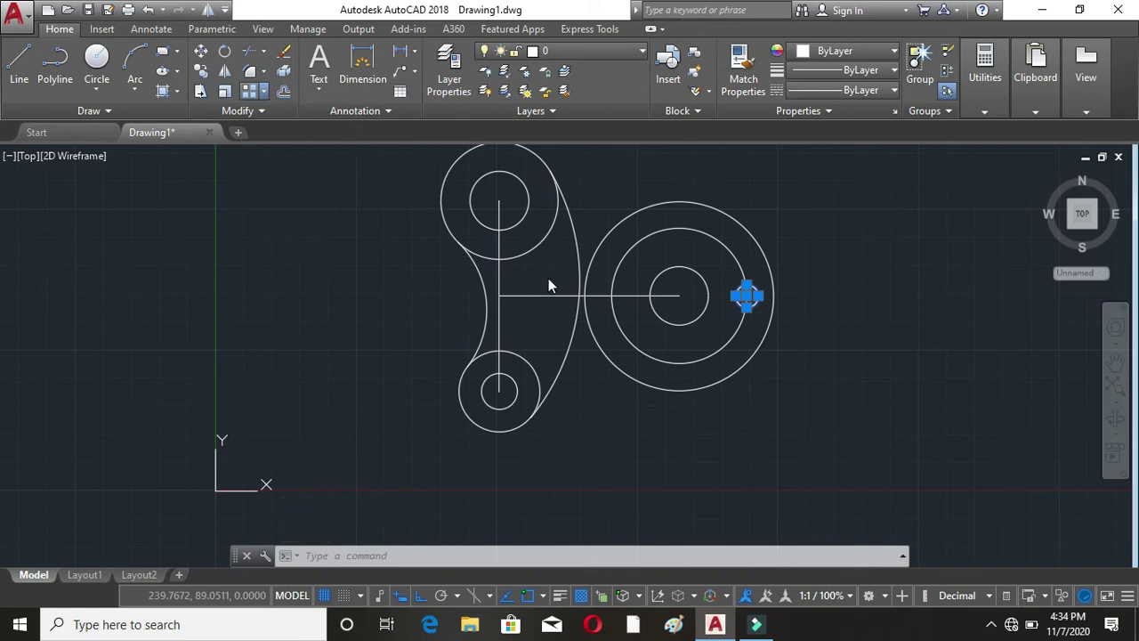
click(679, 295)
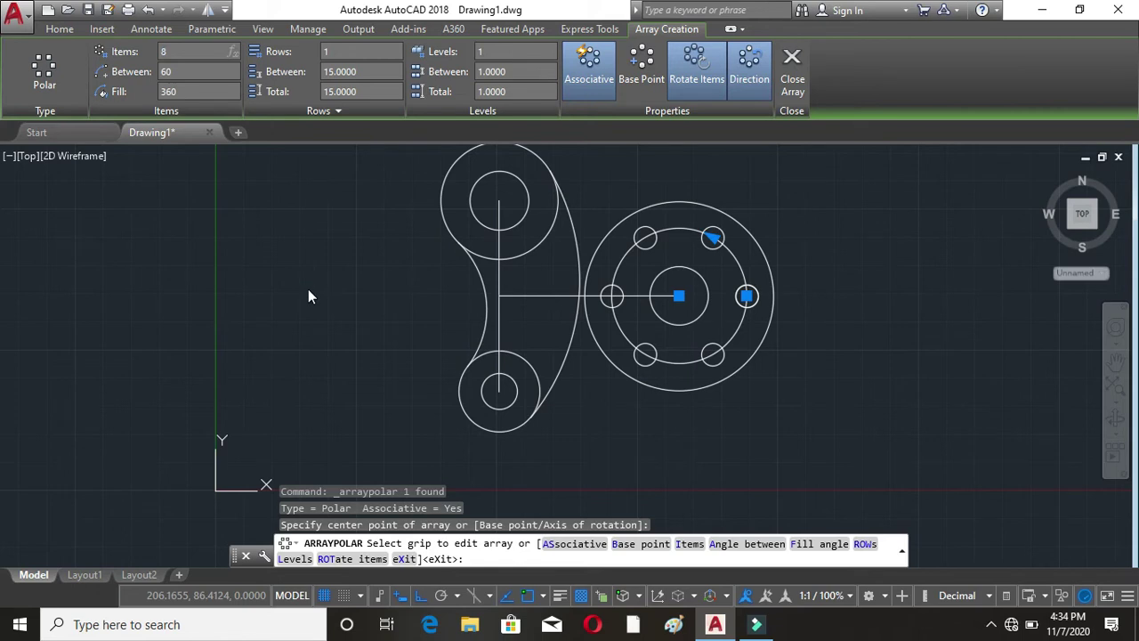
key(Return)
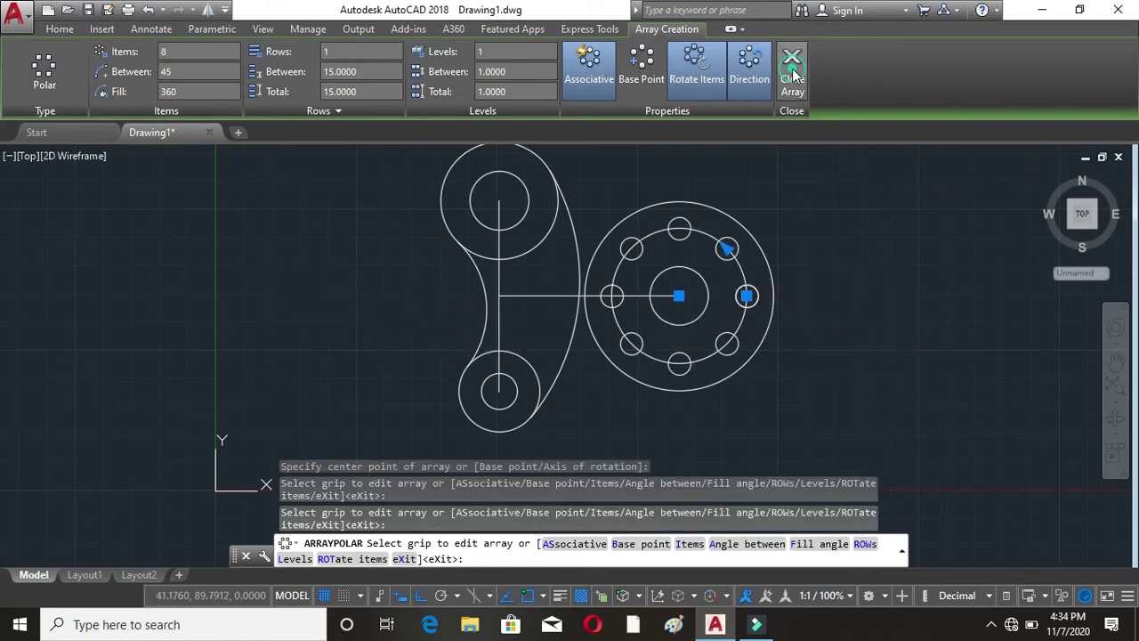
click(792, 69)
click(659, 234)
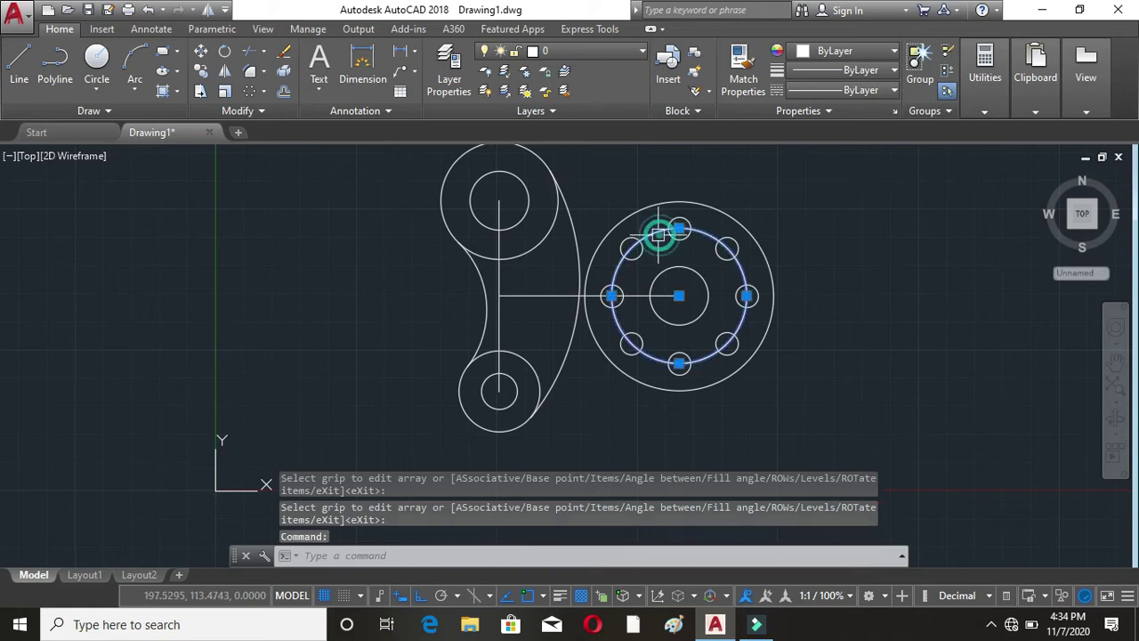
key(Delete)
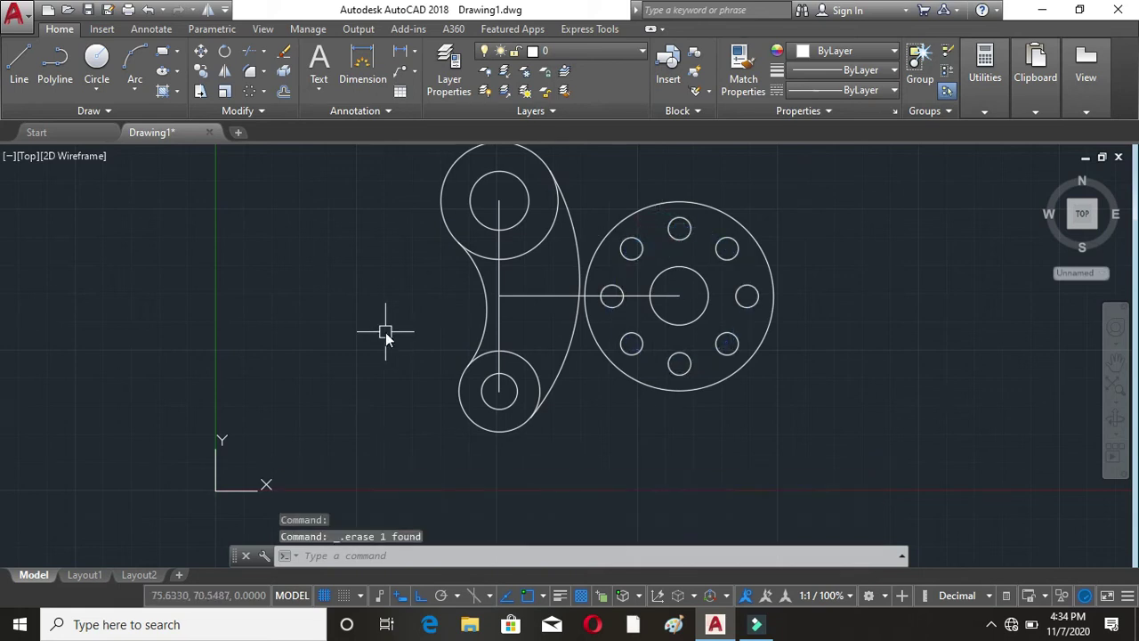
Step: Draw a line tangent to the top circle and the radius-42 circle
scroll(901, 325, down, 4)
scroll(910, 290, up, 2)
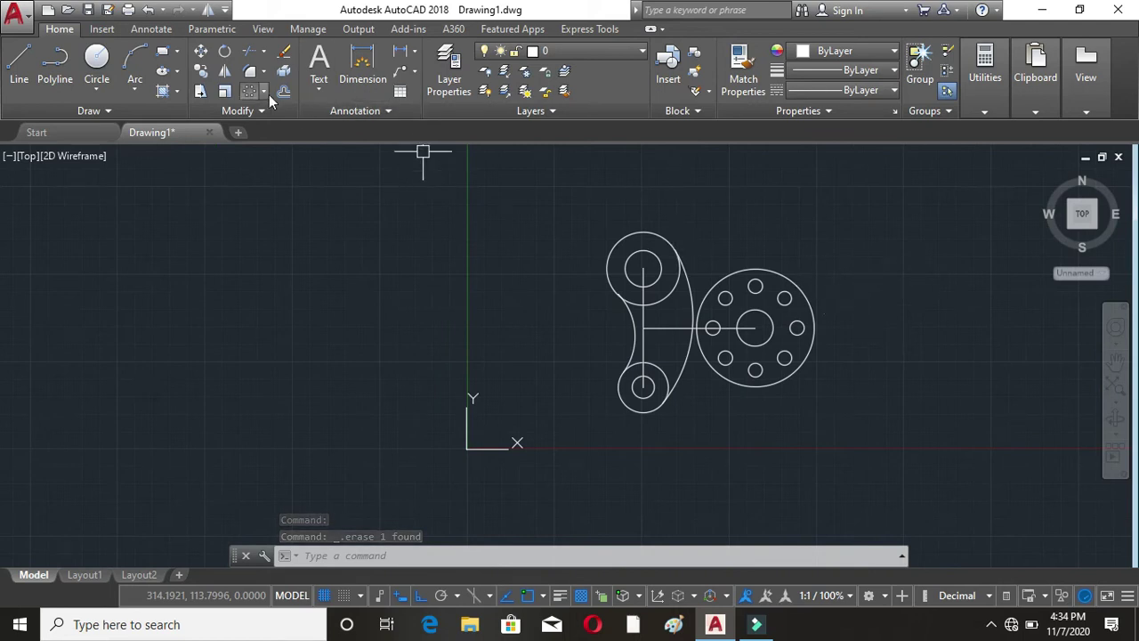
click(29, 62)
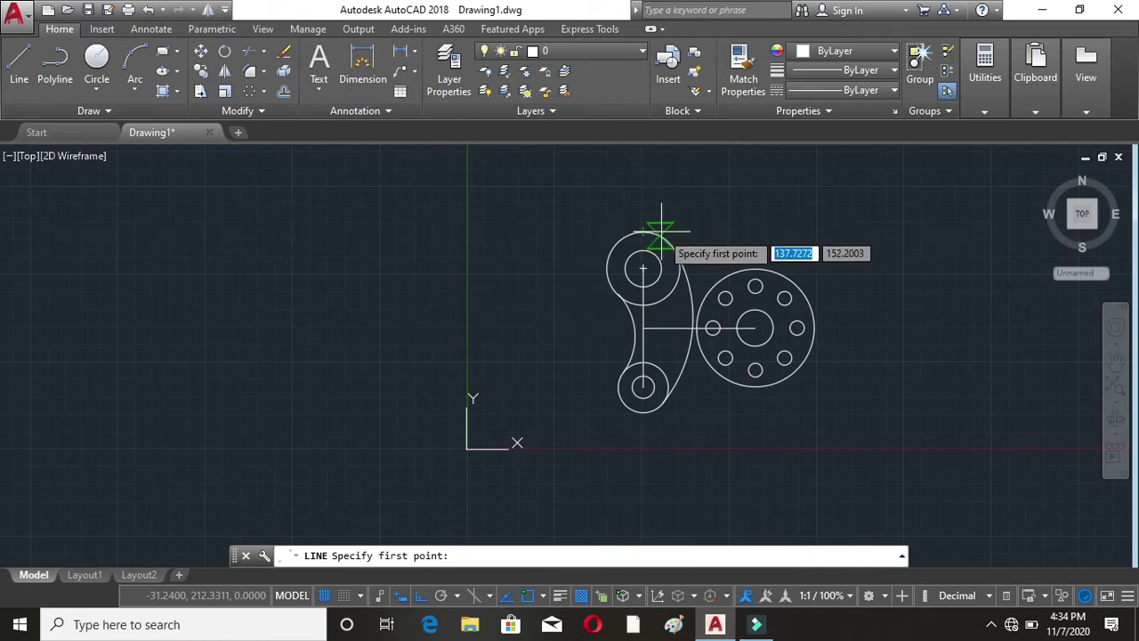
scroll(660, 233, up, 5)
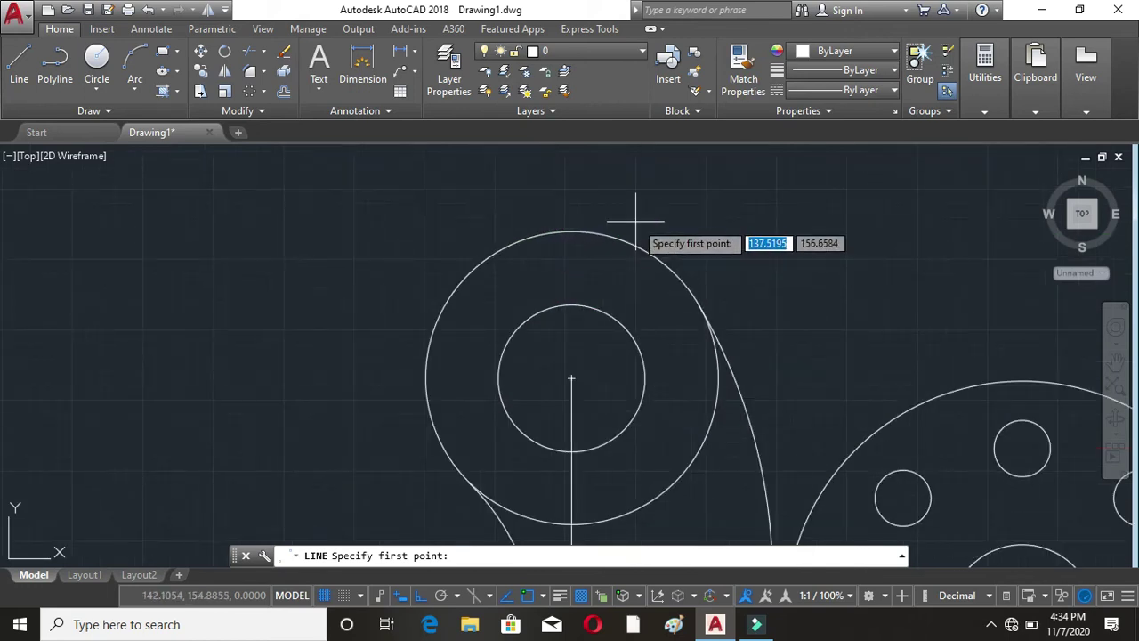
shift+right_click(635, 217)
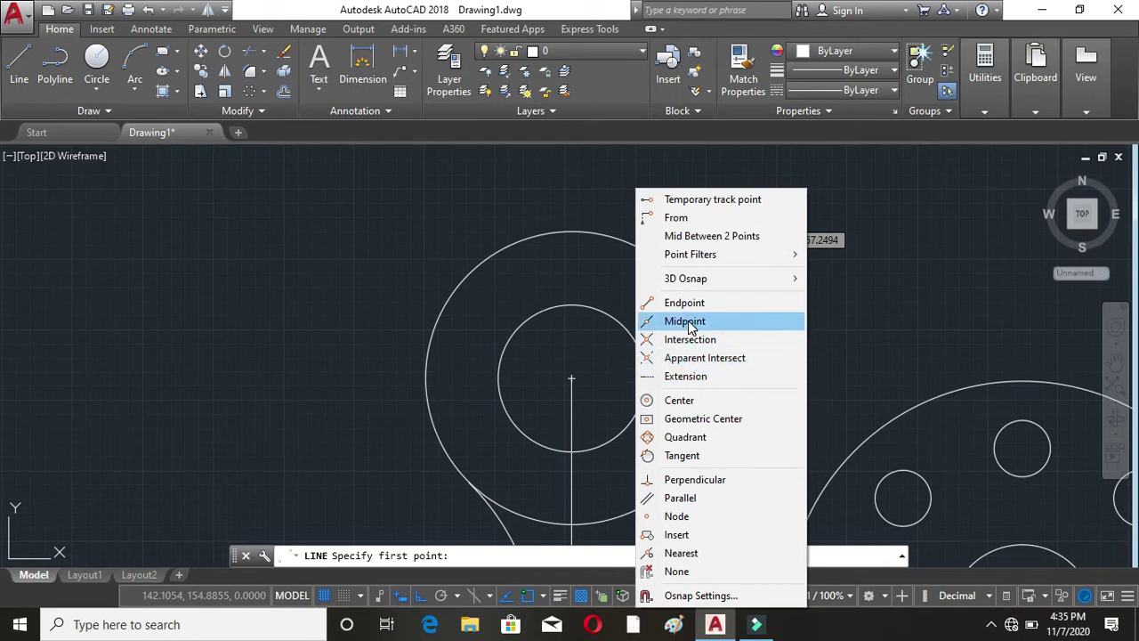
click(681, 456)
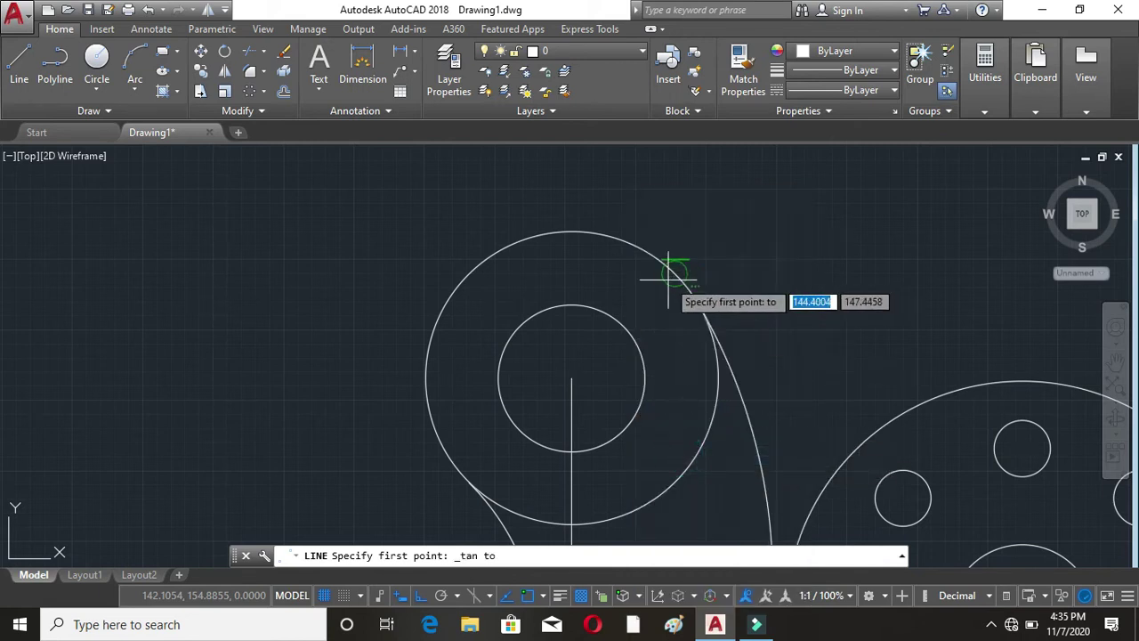
scroll(662, 252, down, 4)
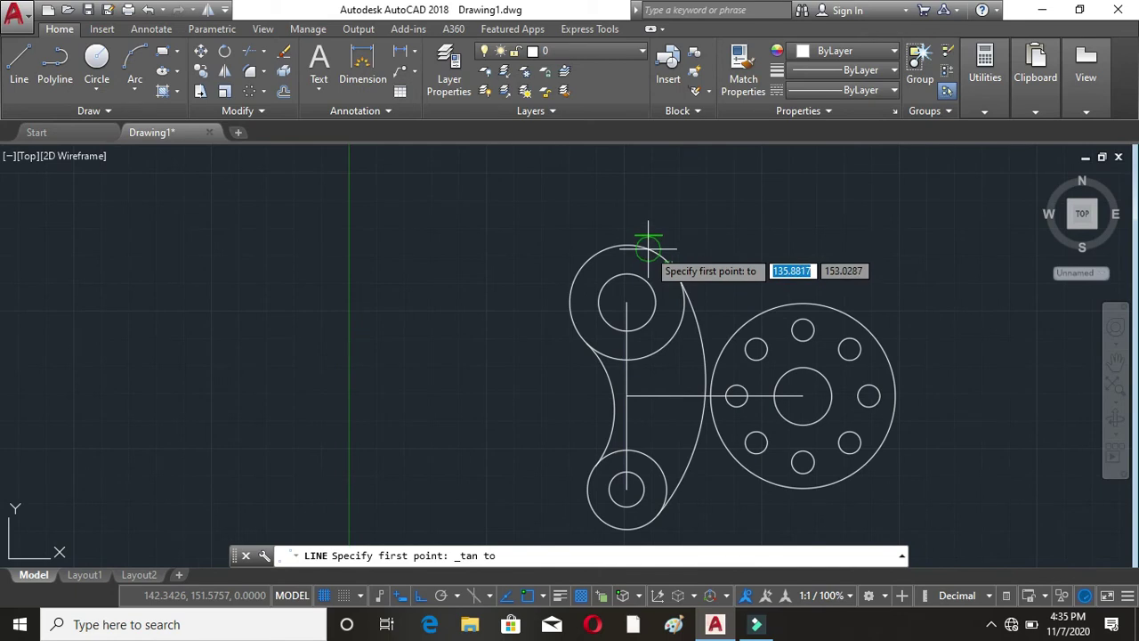
click(648, 244)
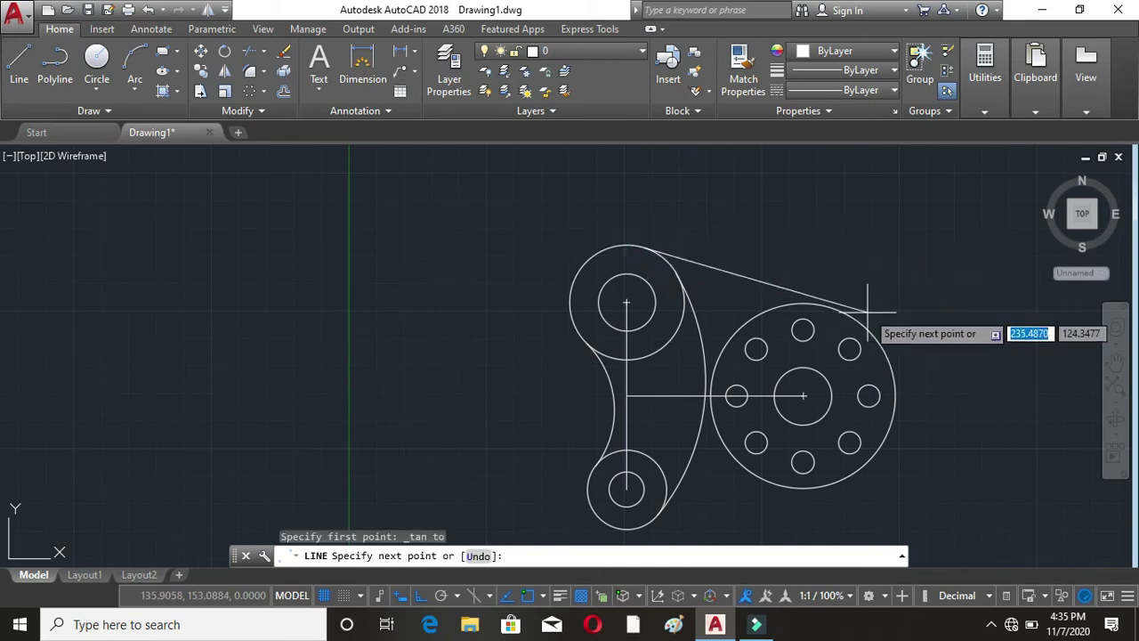
shift+right_click(865, 240)
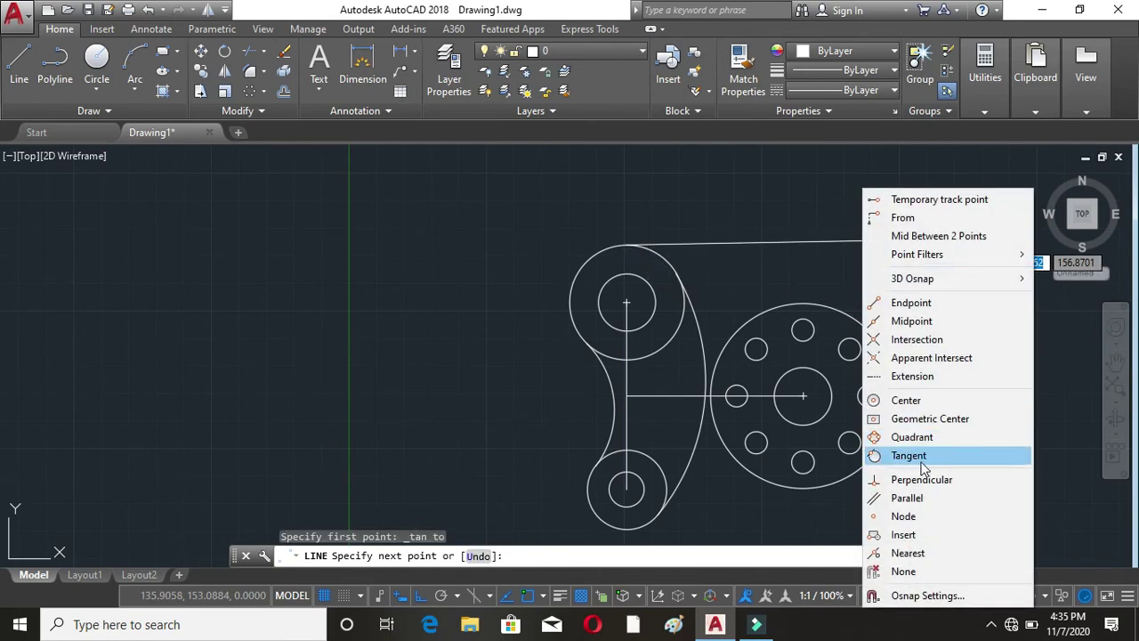
click(917, 464)
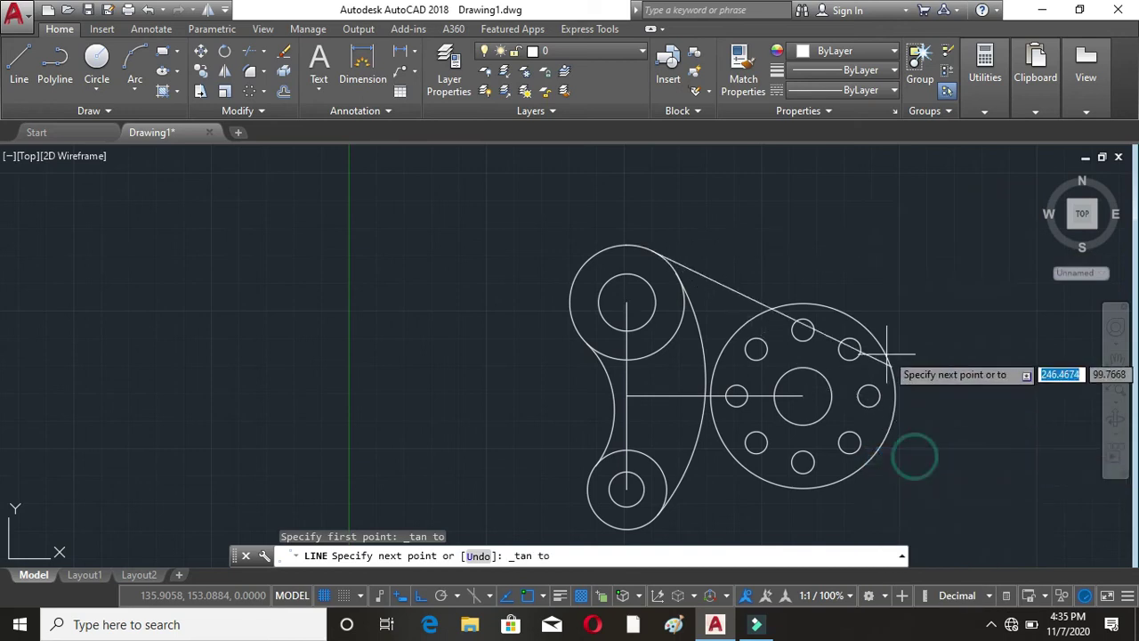
click(859, 312)
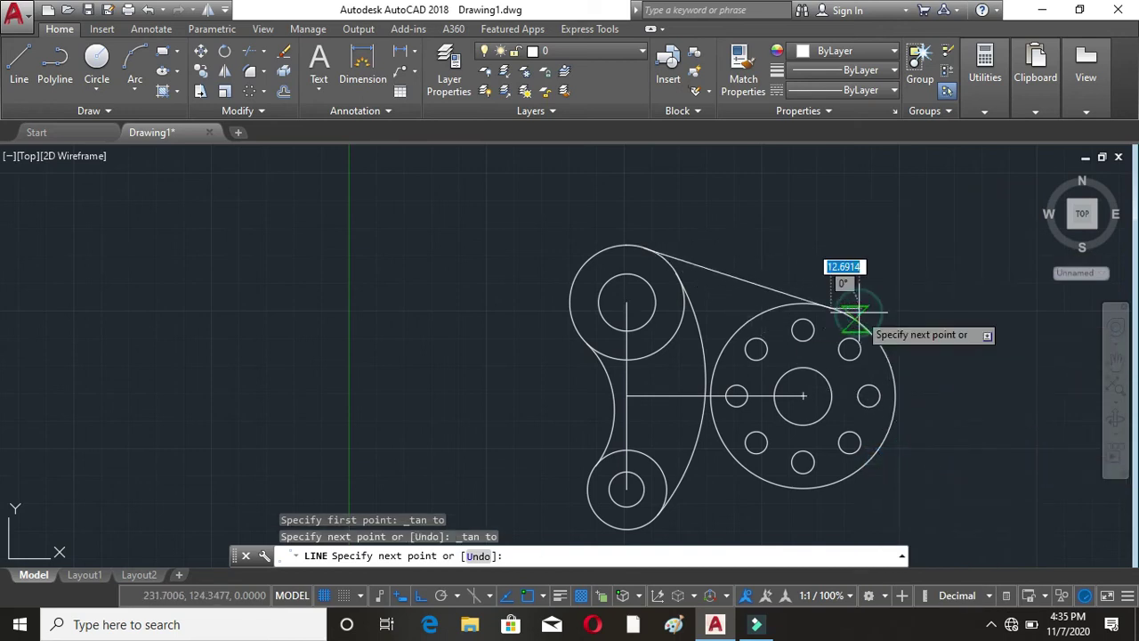
right_click(858, 319)
click(897, 323)
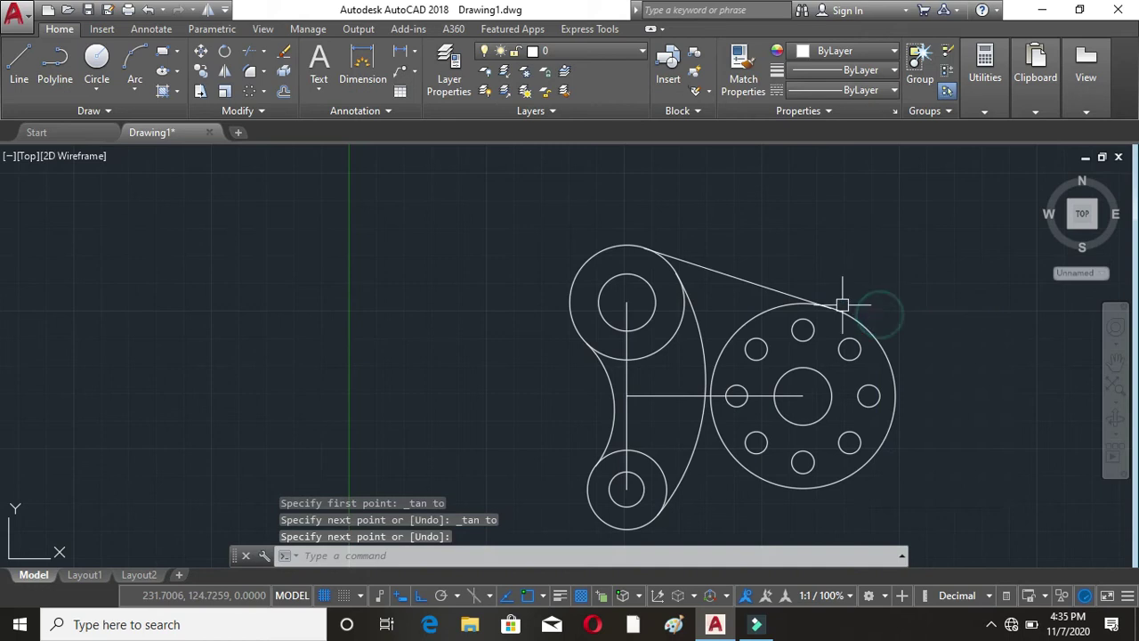
Step: Draw a line tangent to the bottom circle and the radius-42 circle
click(19, 58)
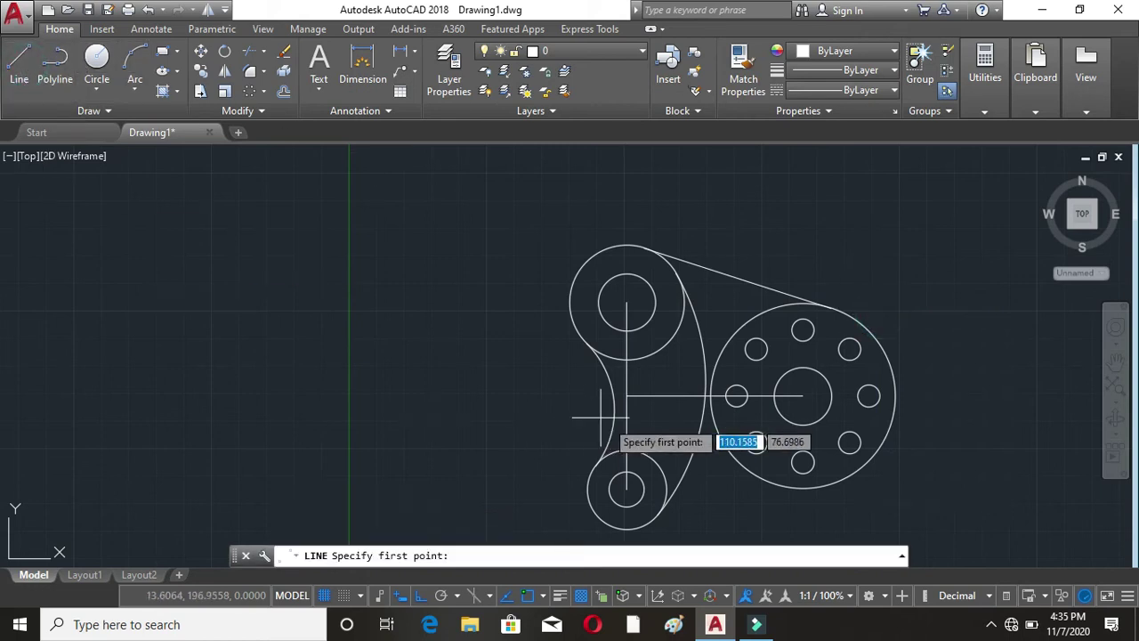
middle_drag(654, 435, 658, 364)
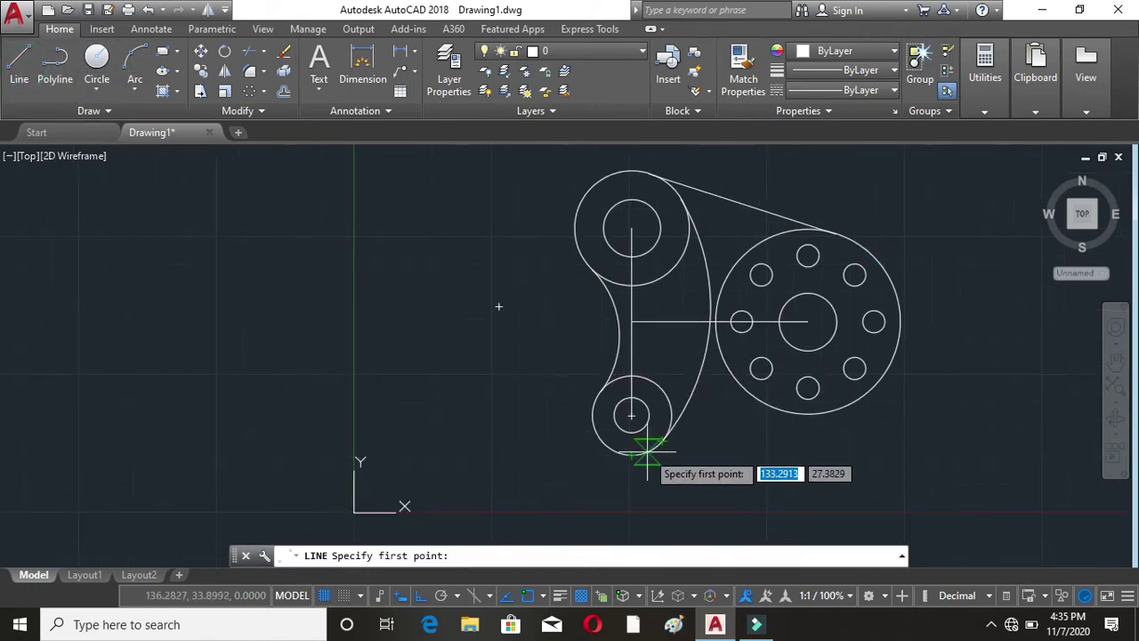
shift+right_click(557, 374)
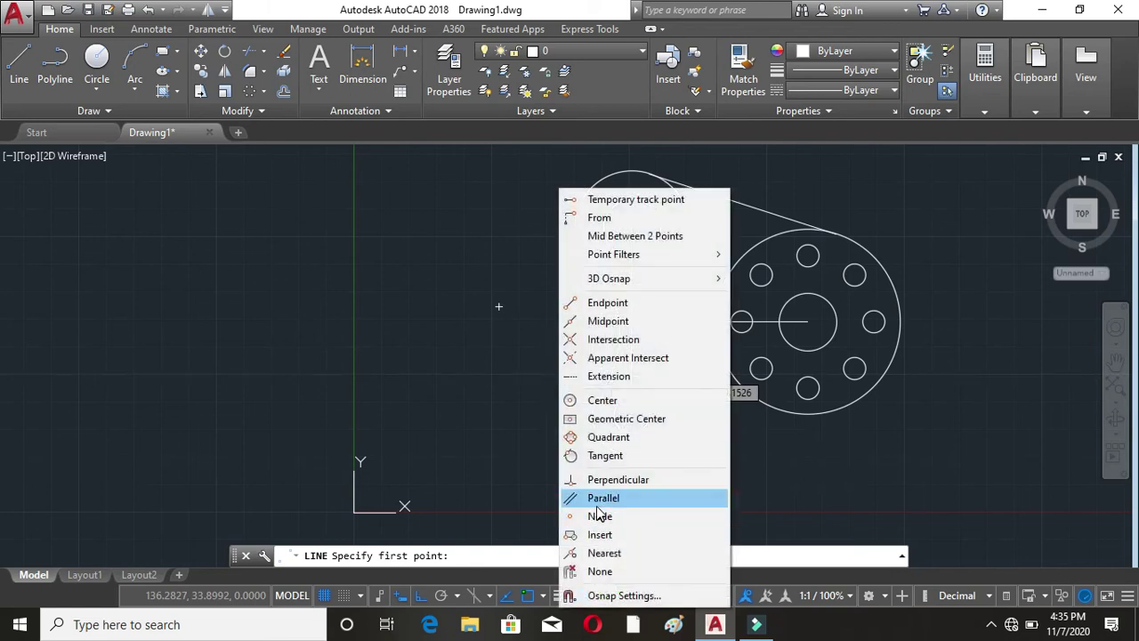
click(604, 456)
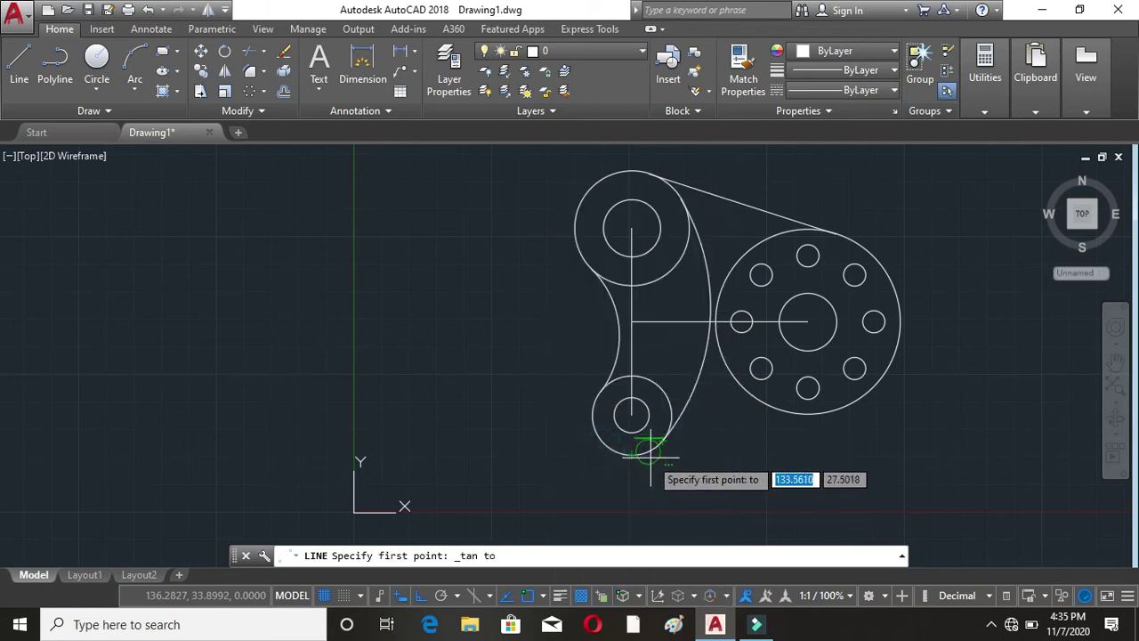
click(650, 456)
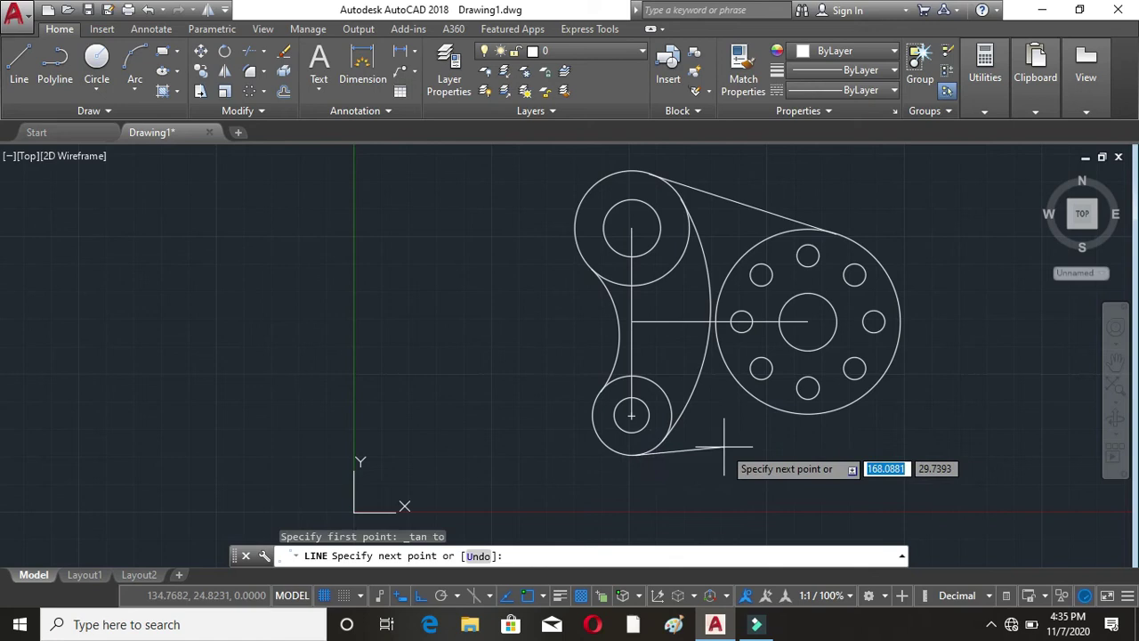
shift+right_click(724, 446)
click(769, 296)
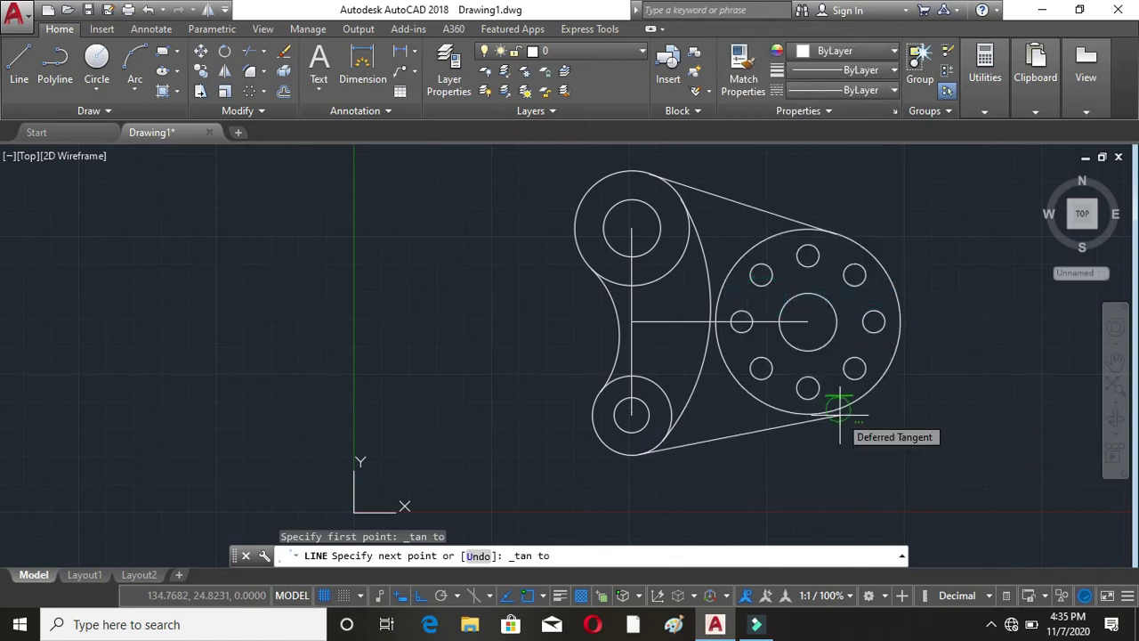
click(839, 408)
key(Escape)
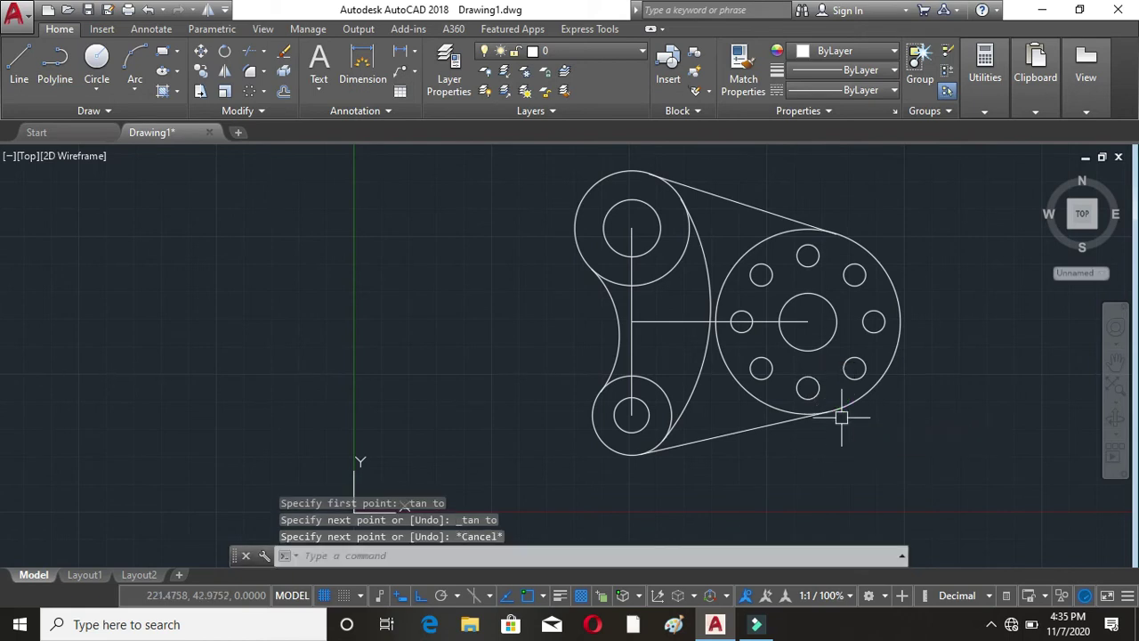
key(Escape)
key(Escape)
Step: Erase the horizontal and vertical centre lines
click(689, 321)
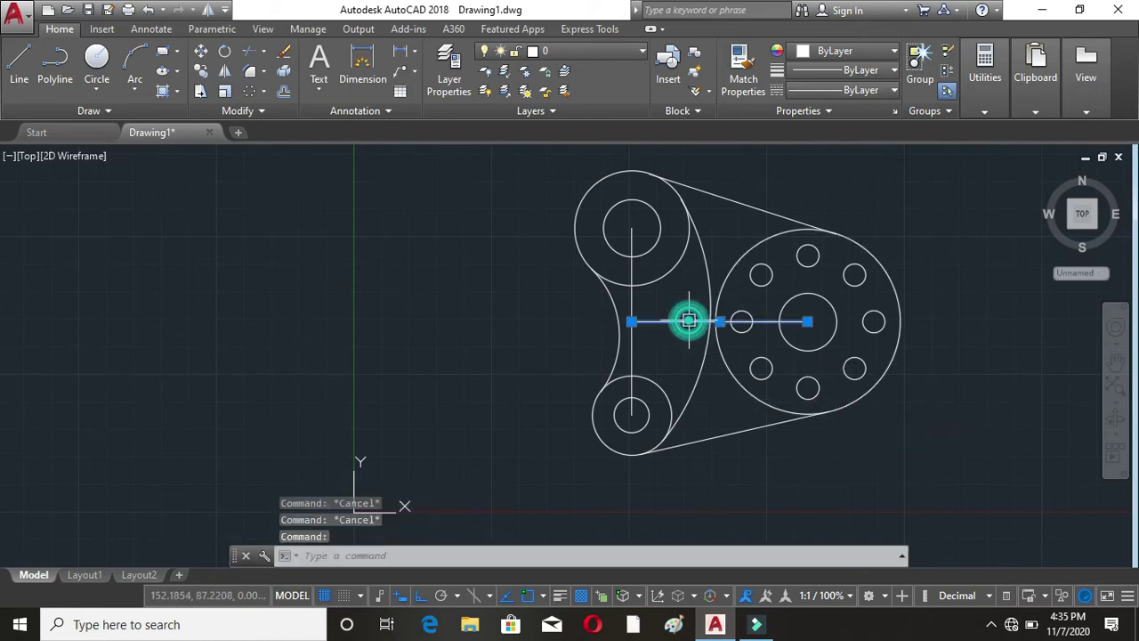
key(Delete)
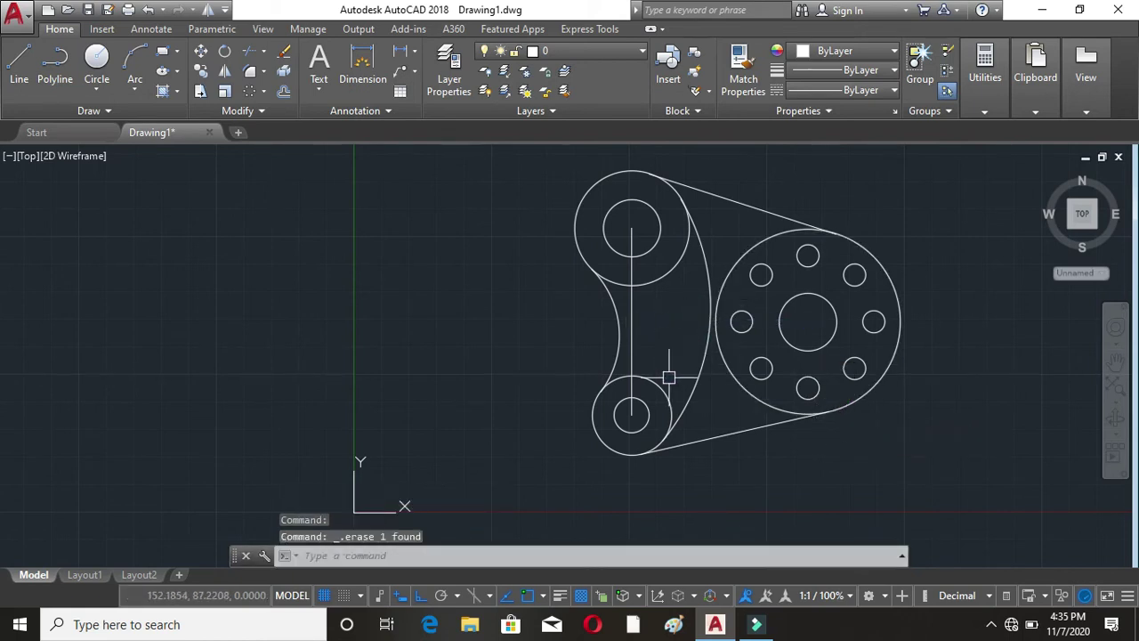
click(631, 321)
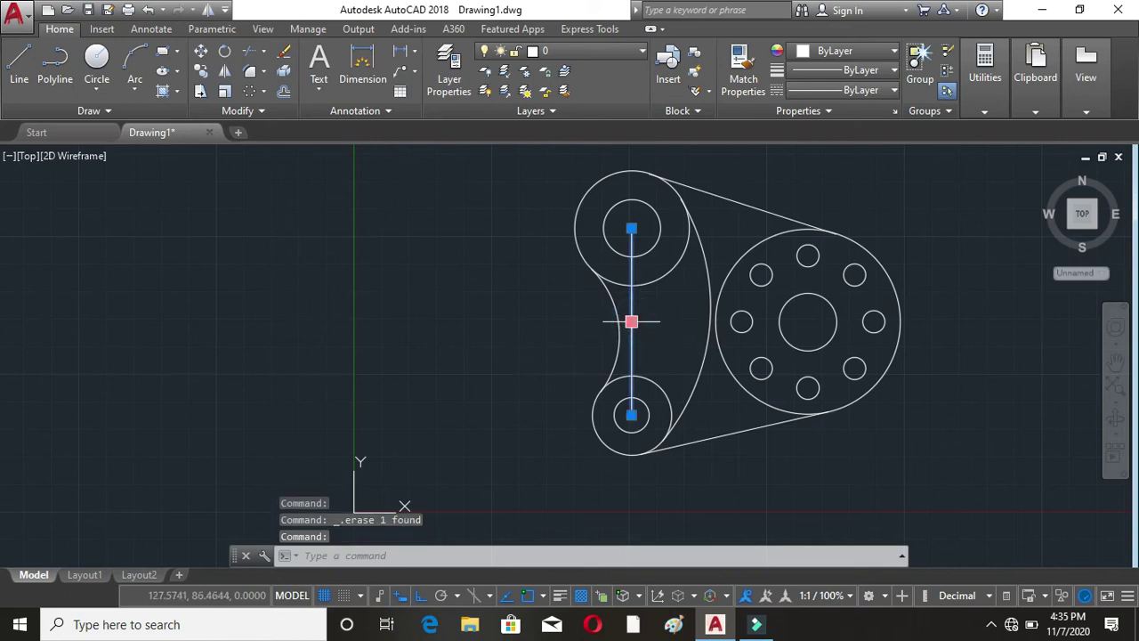
key(Delete)
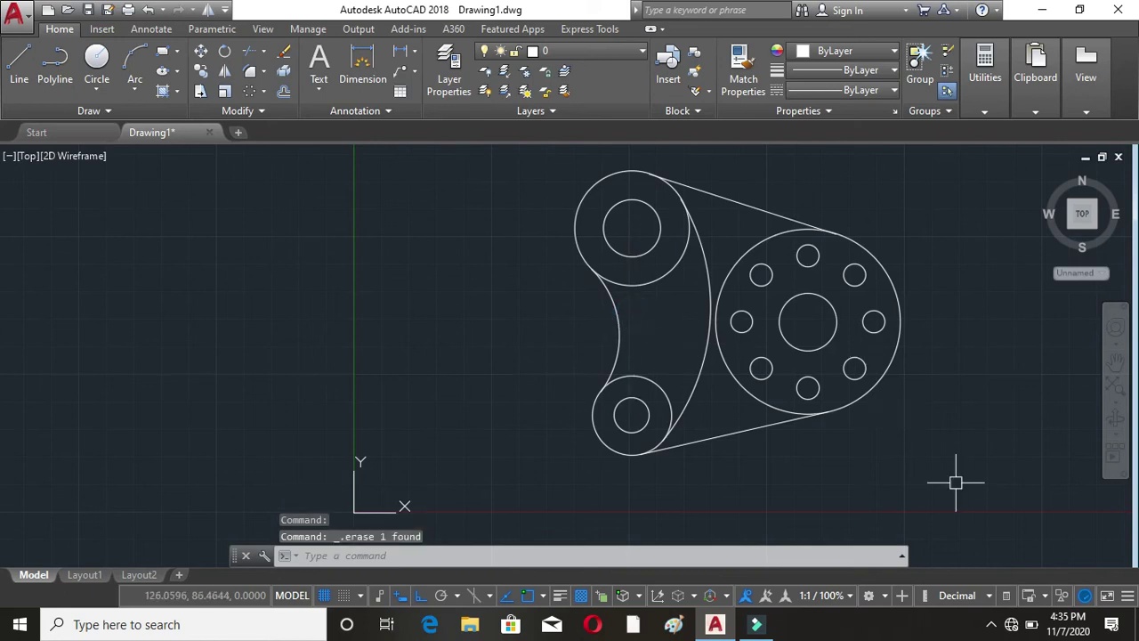
text(tr)
Step: Trim the large circle's arc inside the plate, using all objects as cutting edges
key(Return)
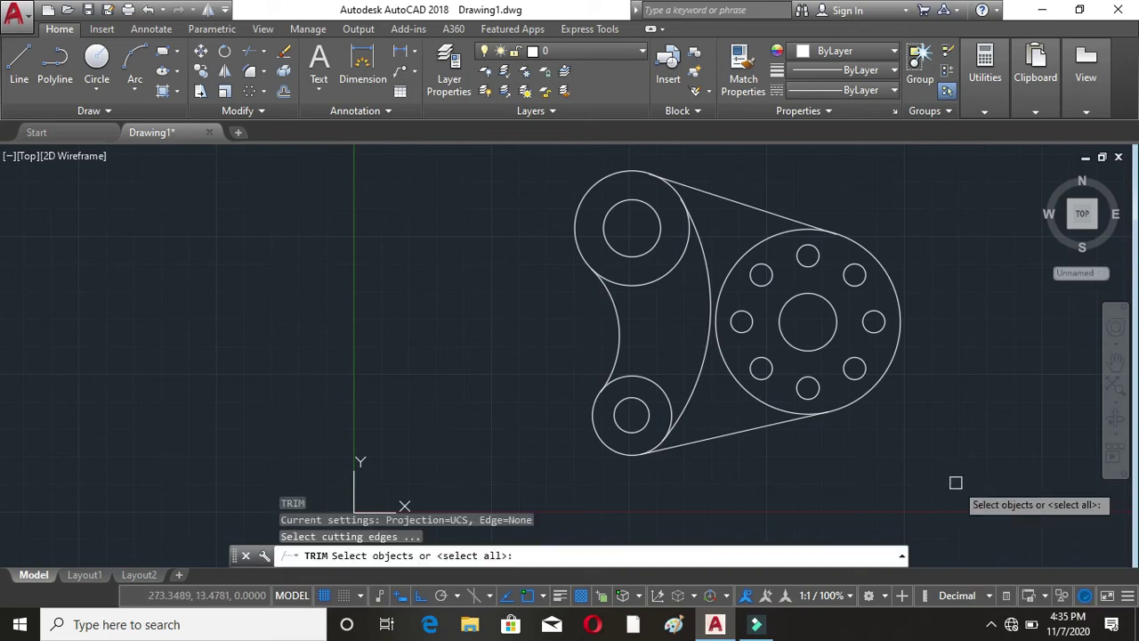
key(Return)
click(734, 266)
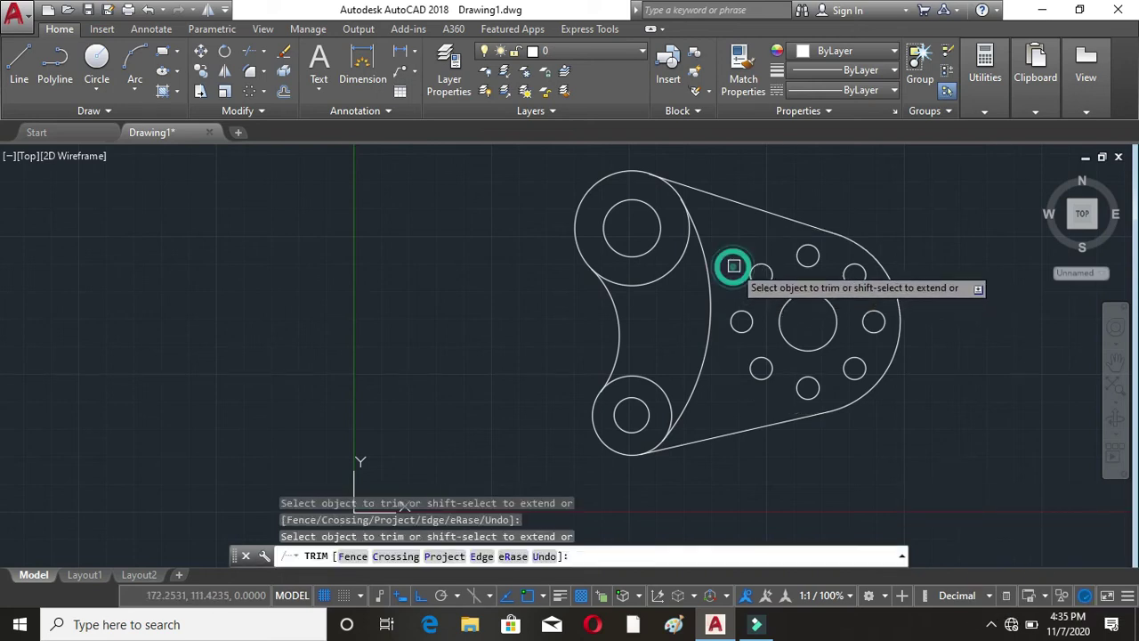
scroll(917, 313, down, 2)
Step: Start a gradient hatch with both gradient colours set to dark blue 69,84,165
click(178, 92)
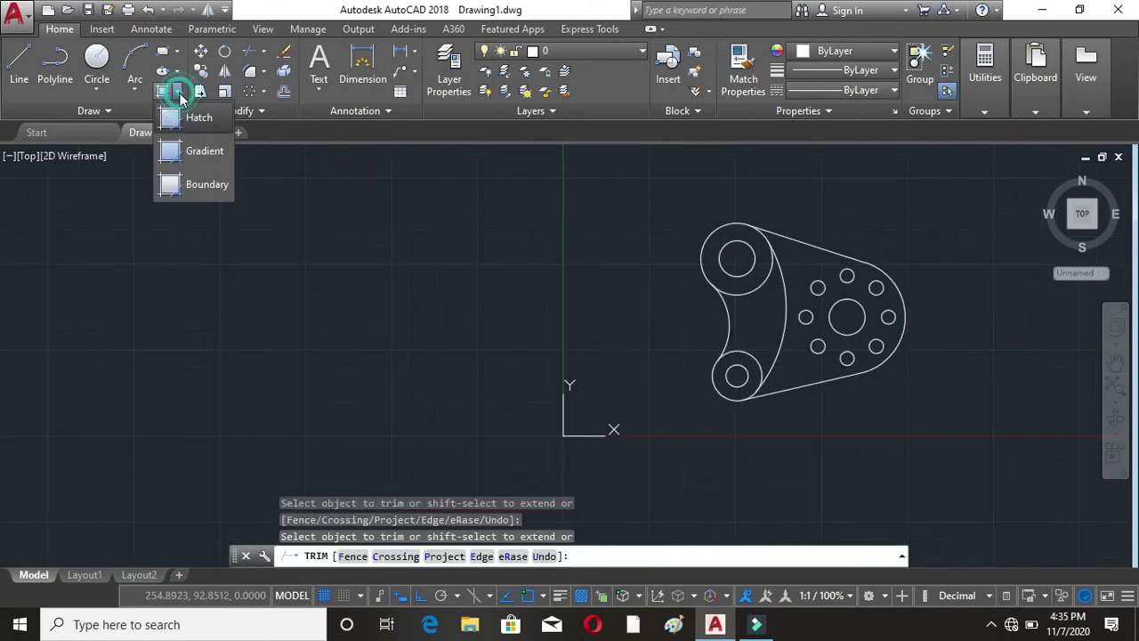
click(204, 154)
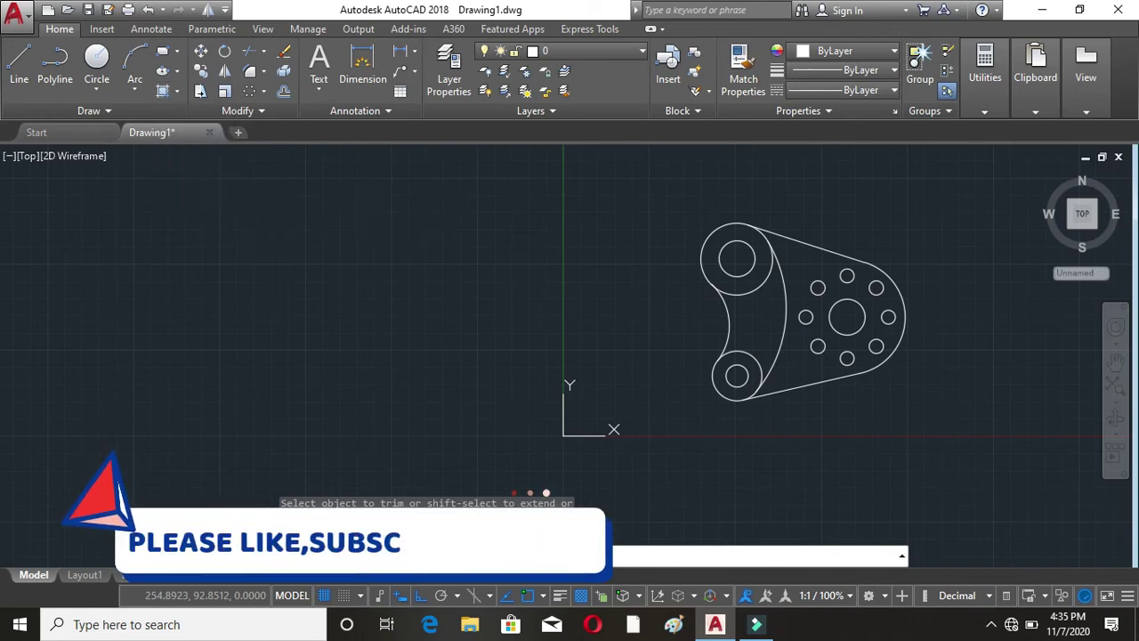
key(Escape)
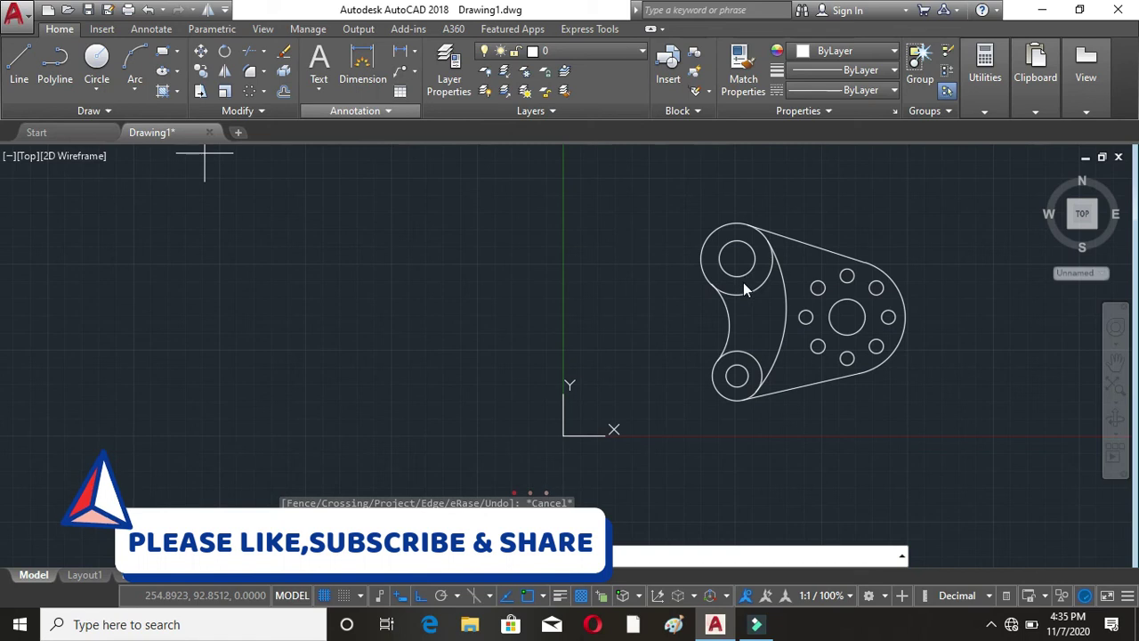
middle_drag(851, 347, 636, 348)
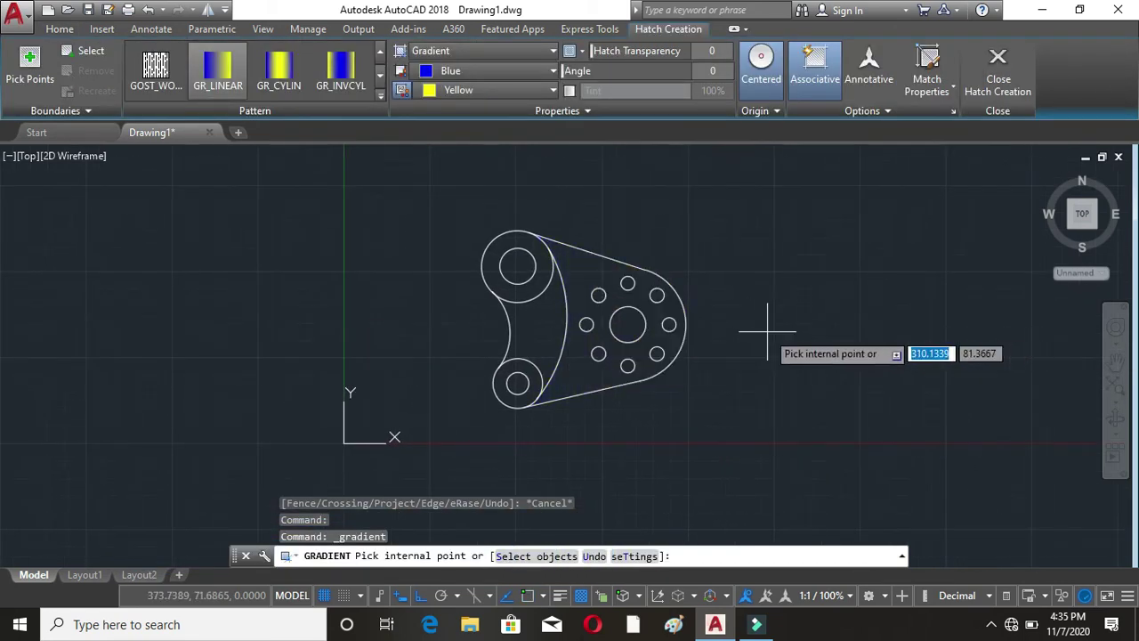
scroll(767, 332, up, 2)
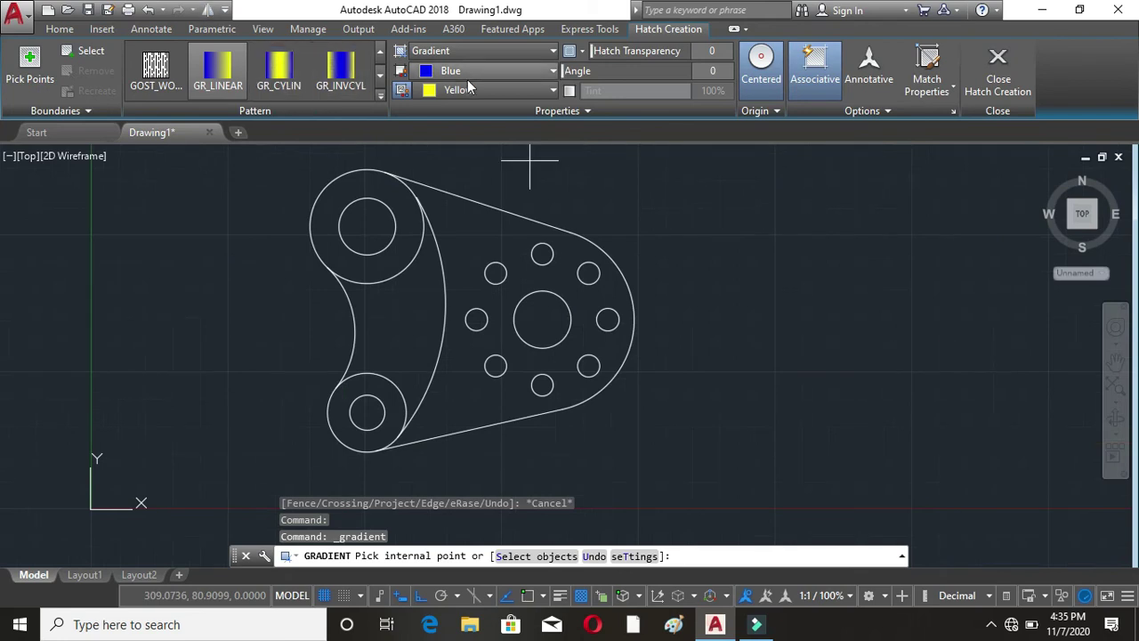
click(537, 71)
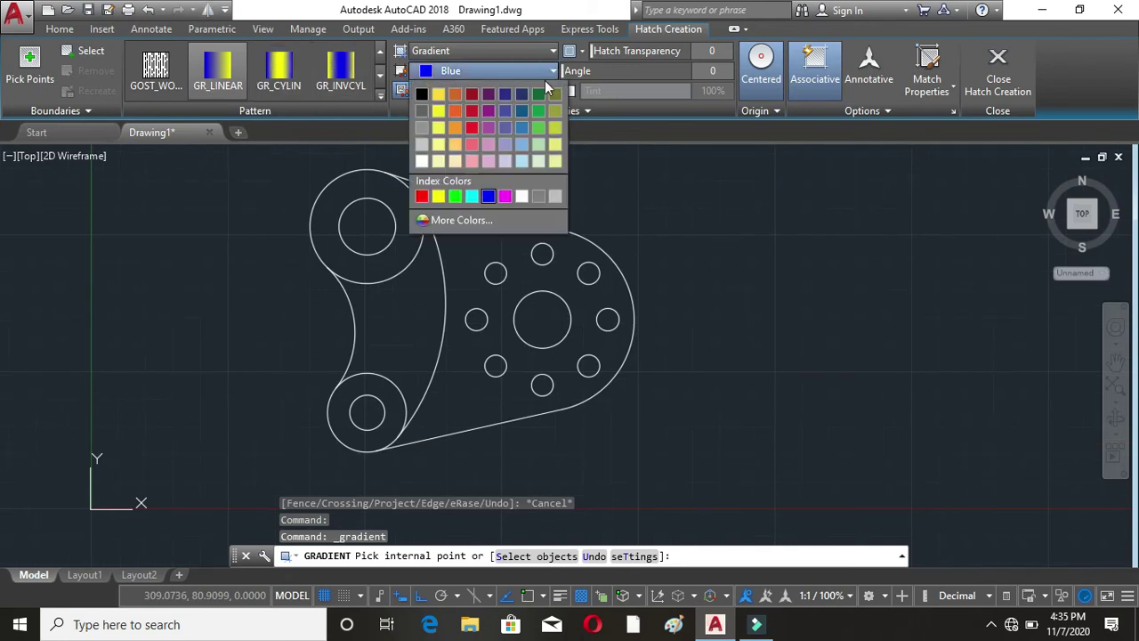
click(504, 110)
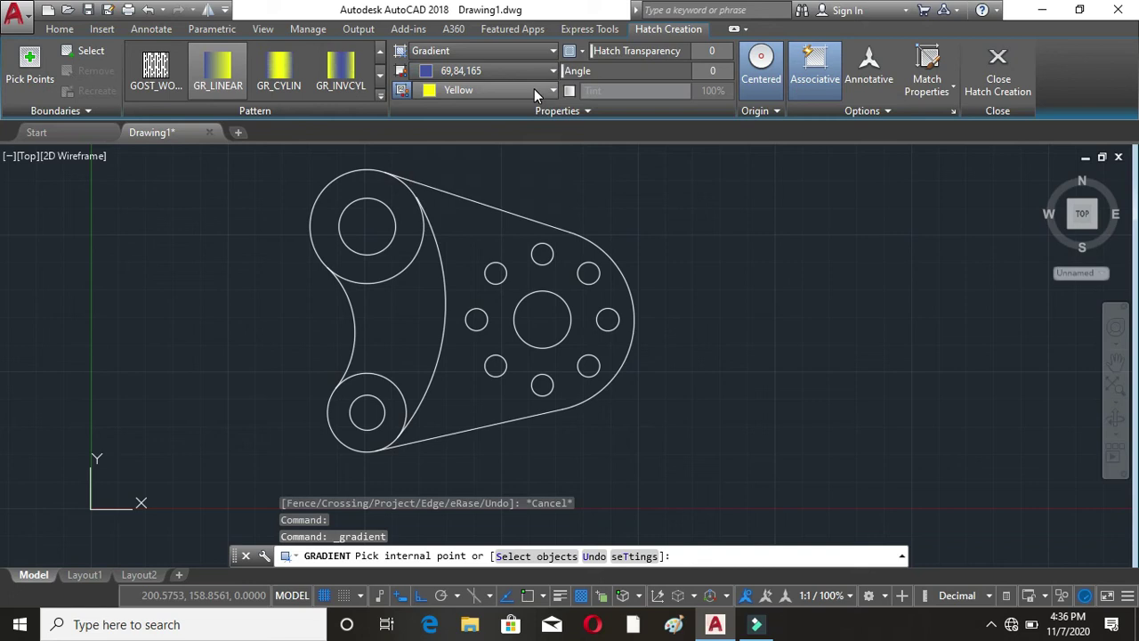
click(534, 89)
click(510, 131)
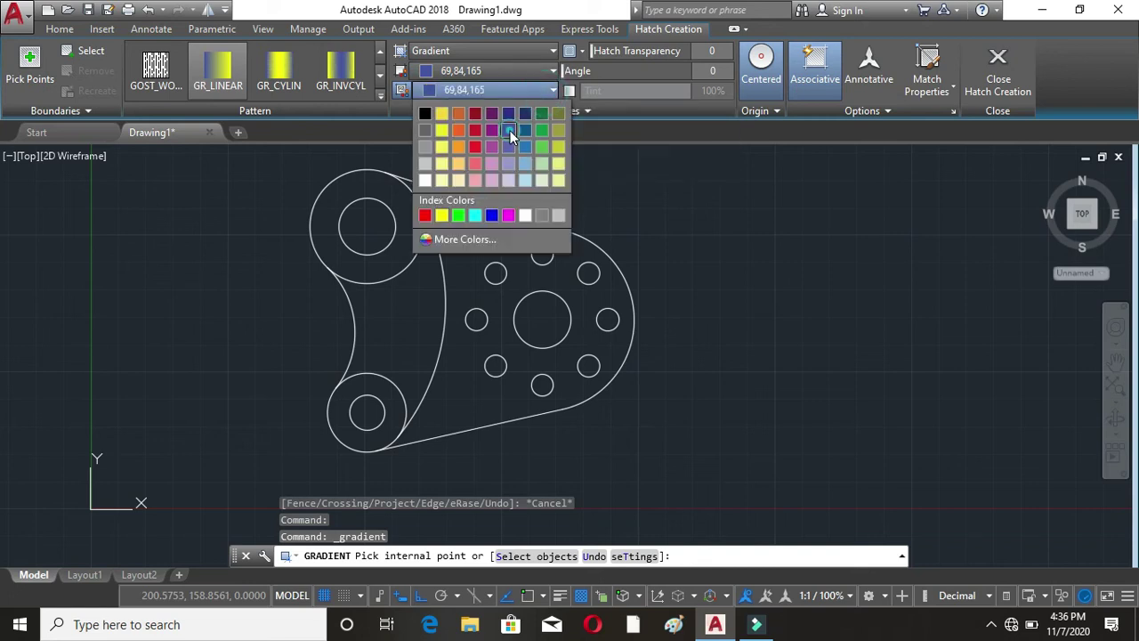
Step: Fill the upper and lower end rings and the main plate body with the dark blue gradient
click(335, 192)
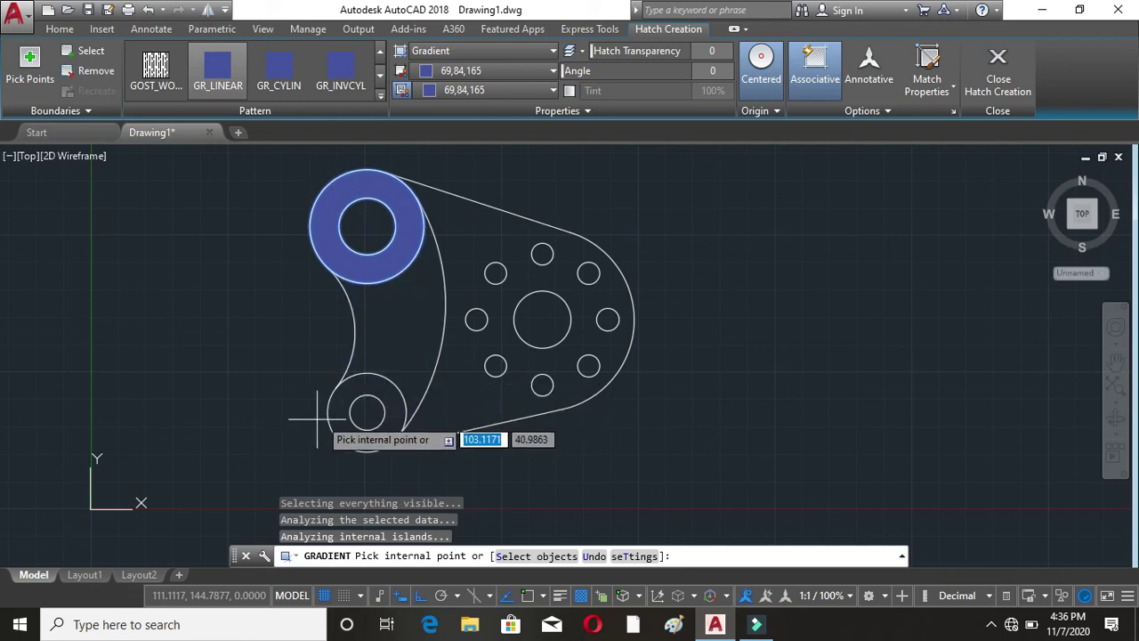
click(341, 401)
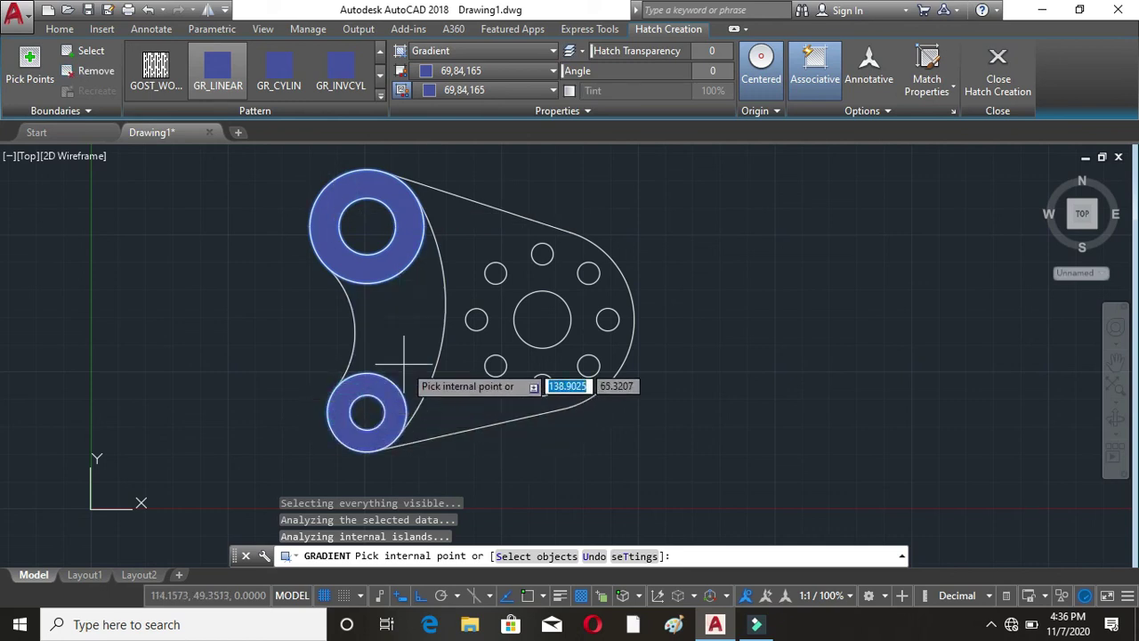
click(465, 401)
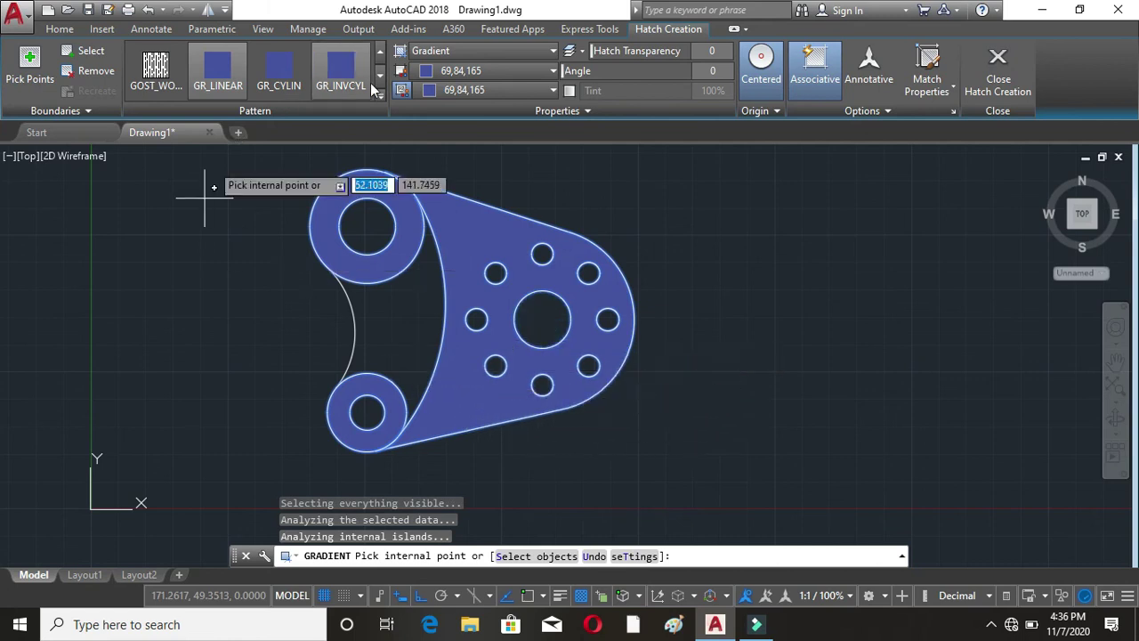
click(532, 73)
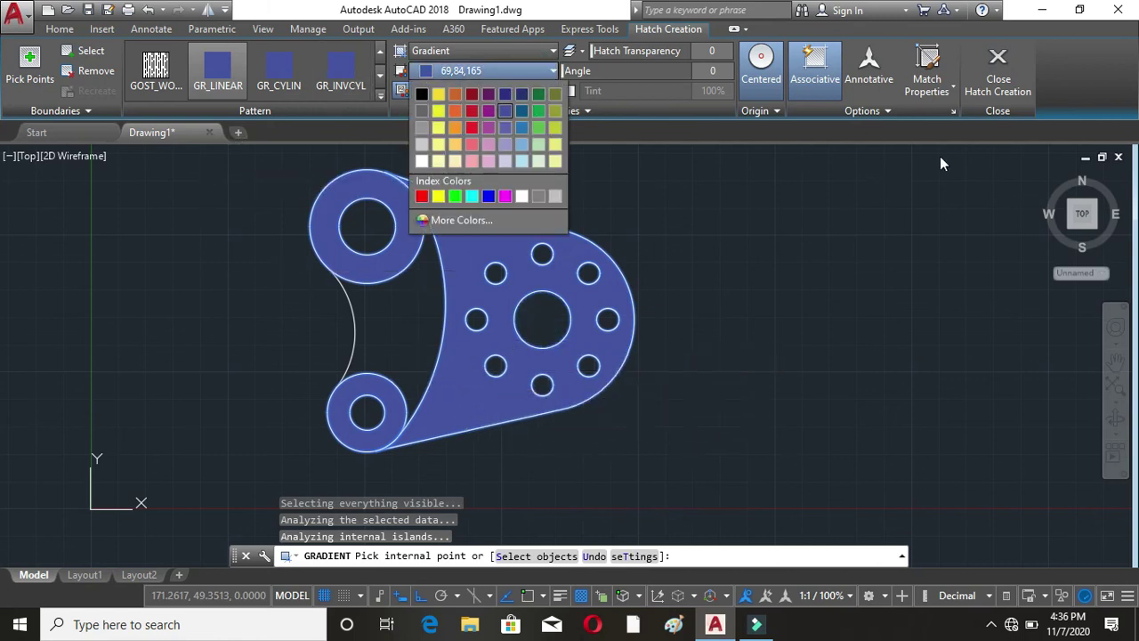
click(1012, 69)
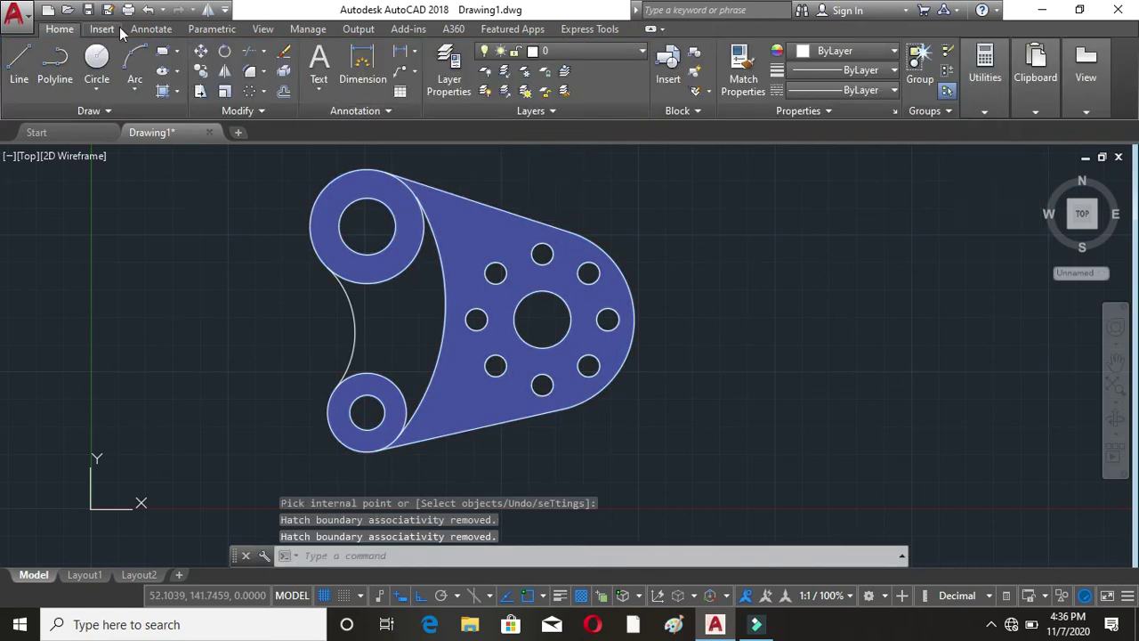
Step: Start a new gradient hatch with both colours set to light blue 152,152,204
click(178, 91)
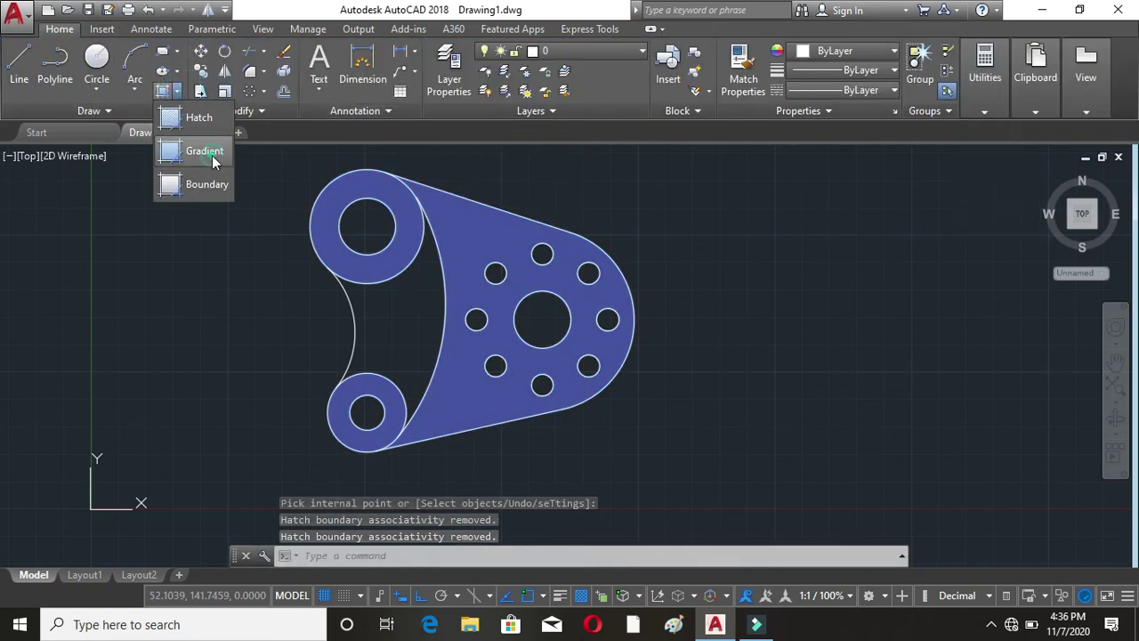
click(207, 151)
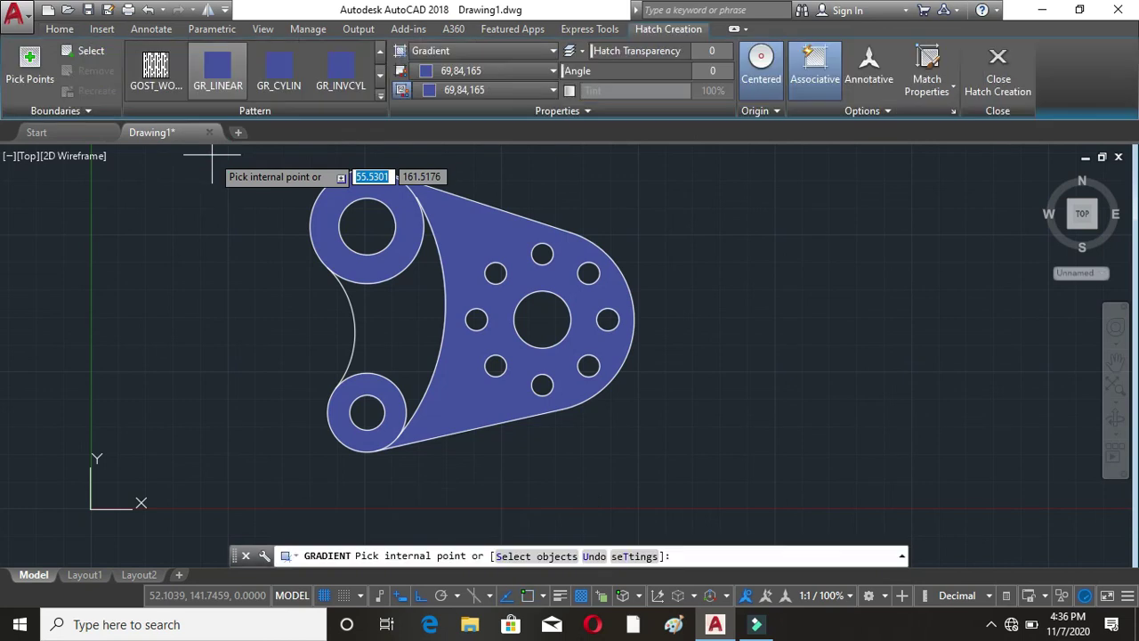
click(524, 71)
click(505, 143)
click(522, 91)
click(502, 164)
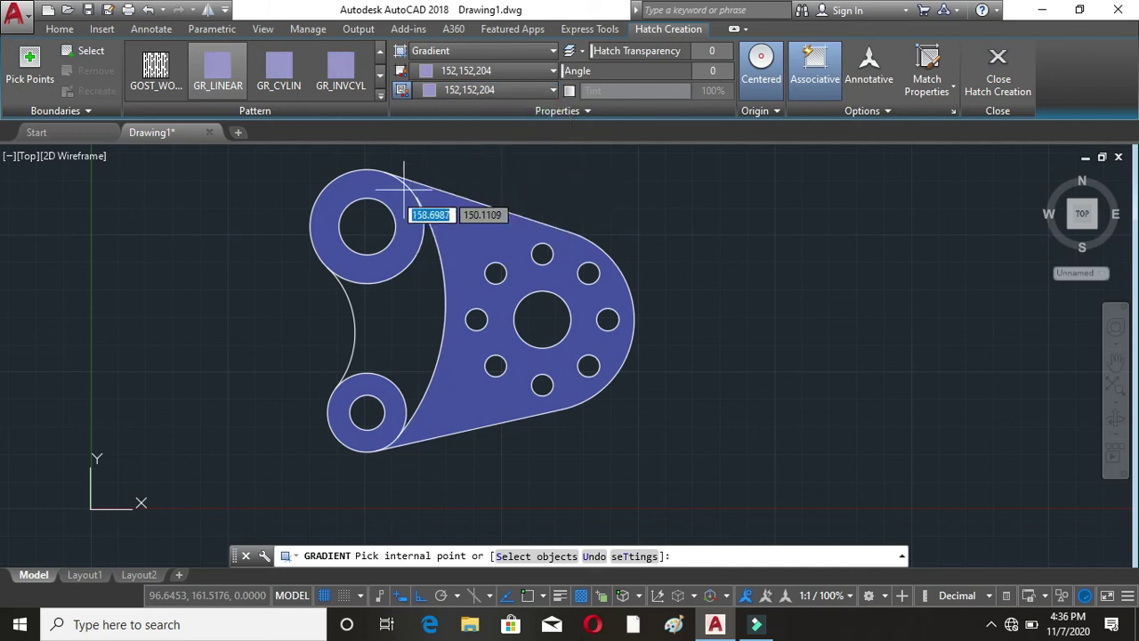
Step: Fill the end holes, crescent web, central hole and eight small bolt holes with light blue
click(361, 217)
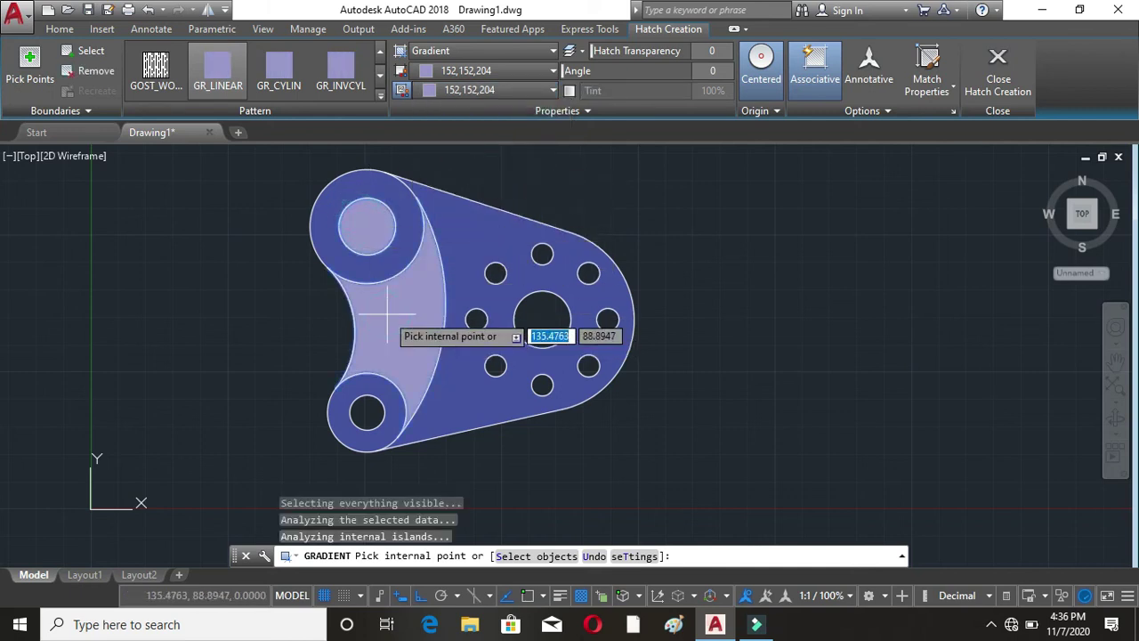
click(368, 395)
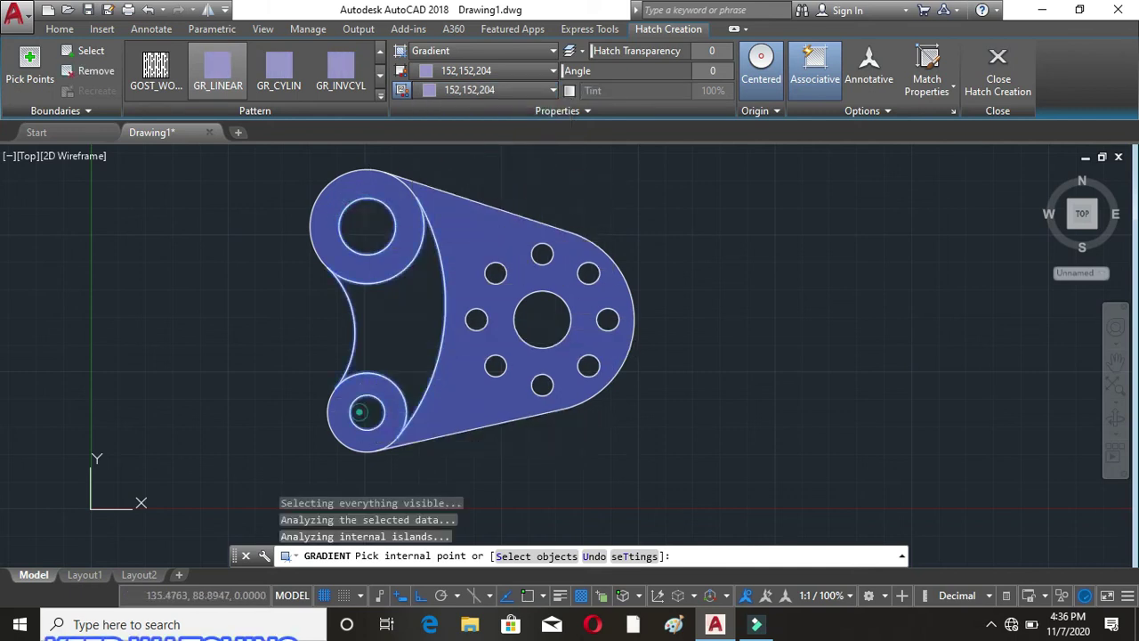
click(525, 301)
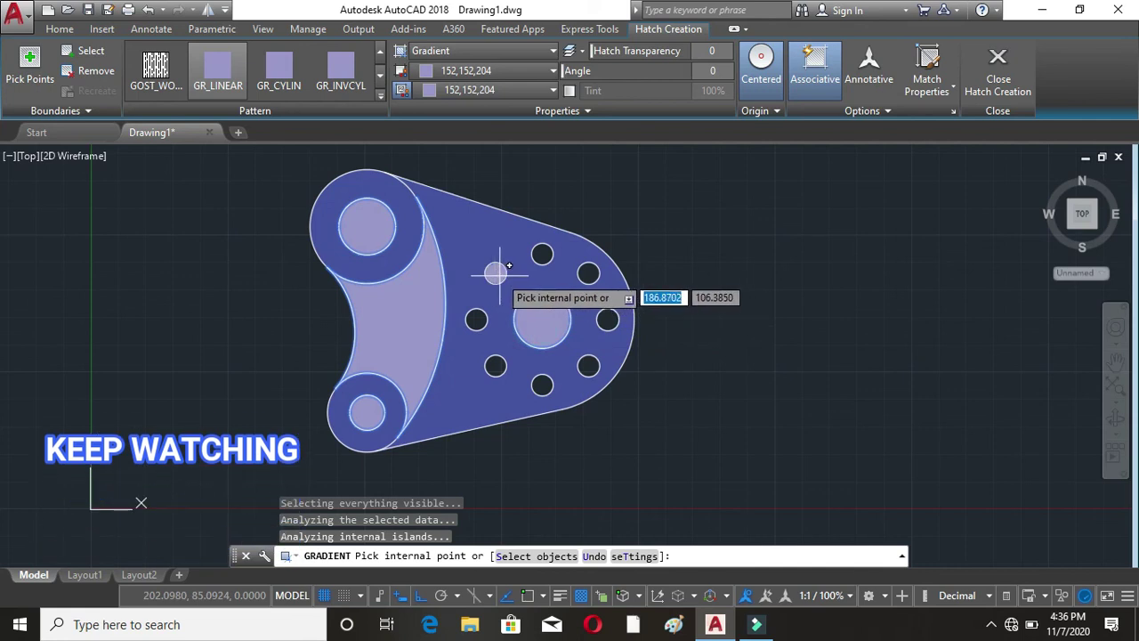
click(542, 254)
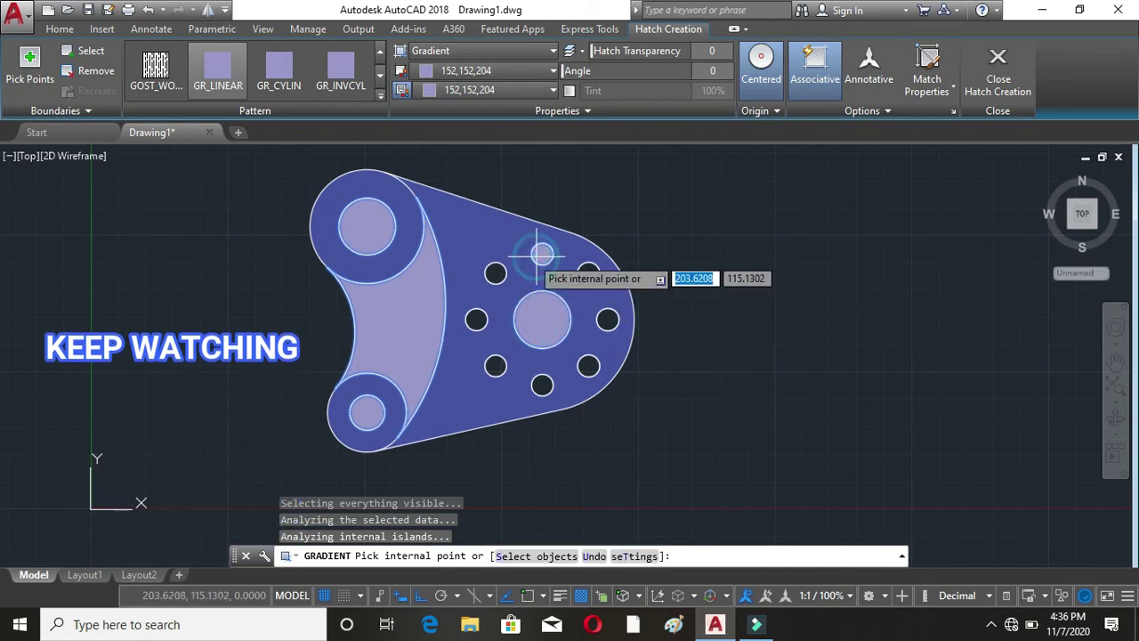
click(496, 273)
click(477, 320)
click(494, 365)
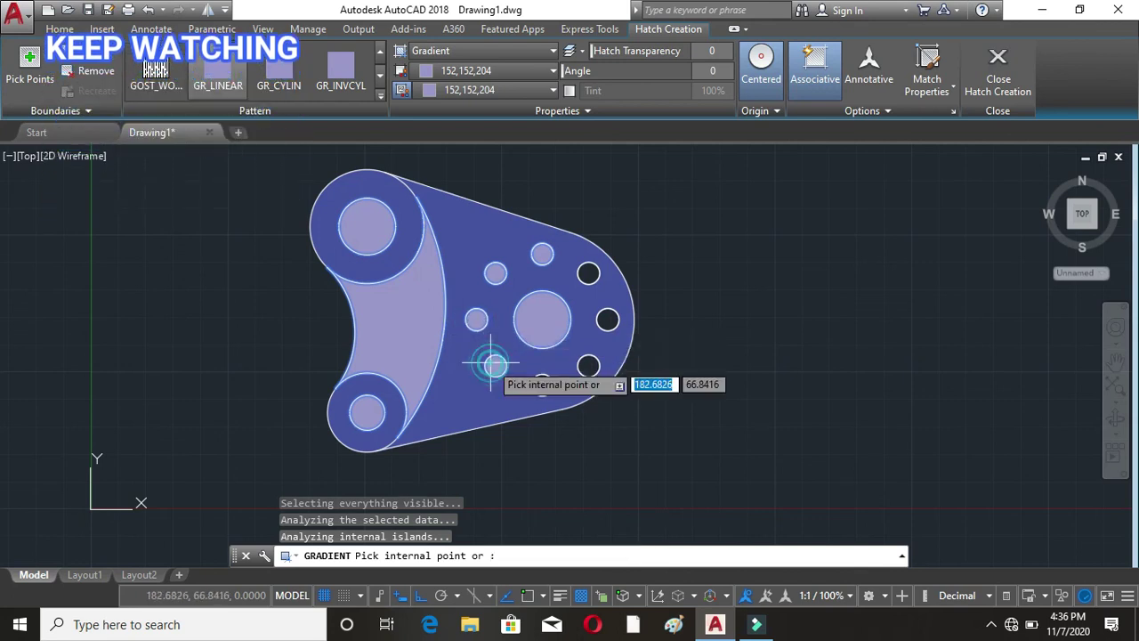
click(542, 384)
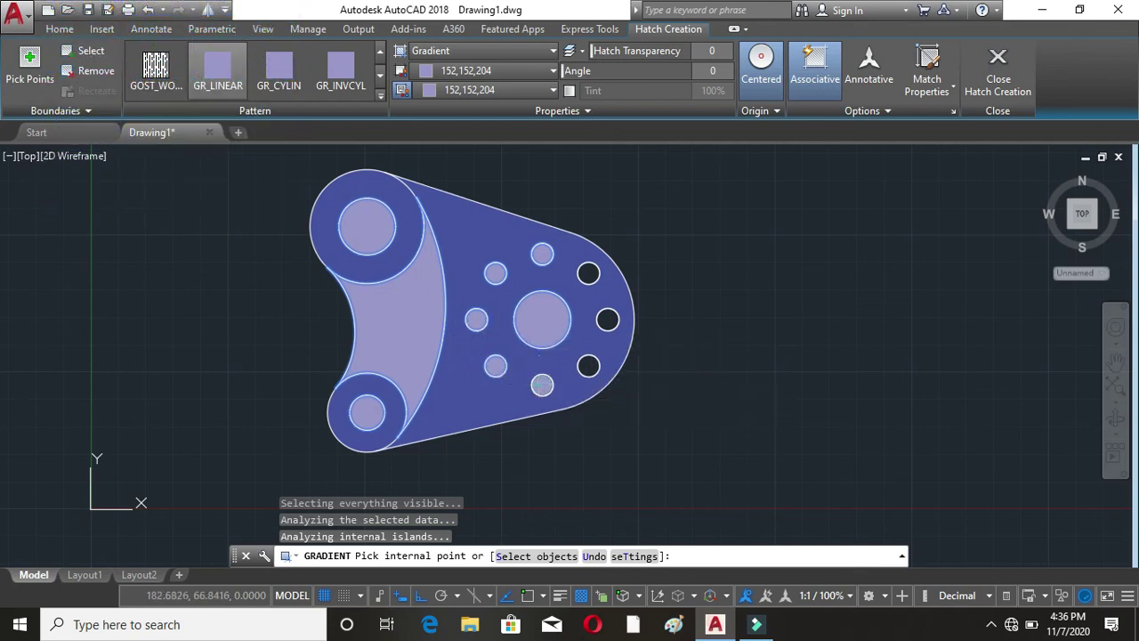
click(584, 363)
click(608, 318)
click(589, 274)
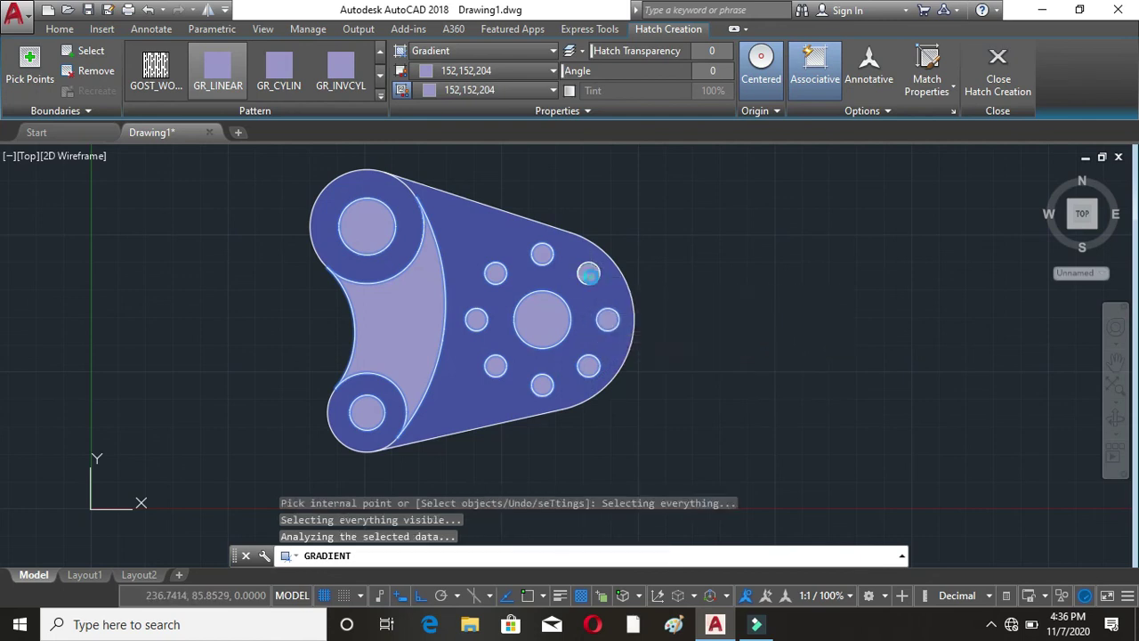
click(1018, 87)
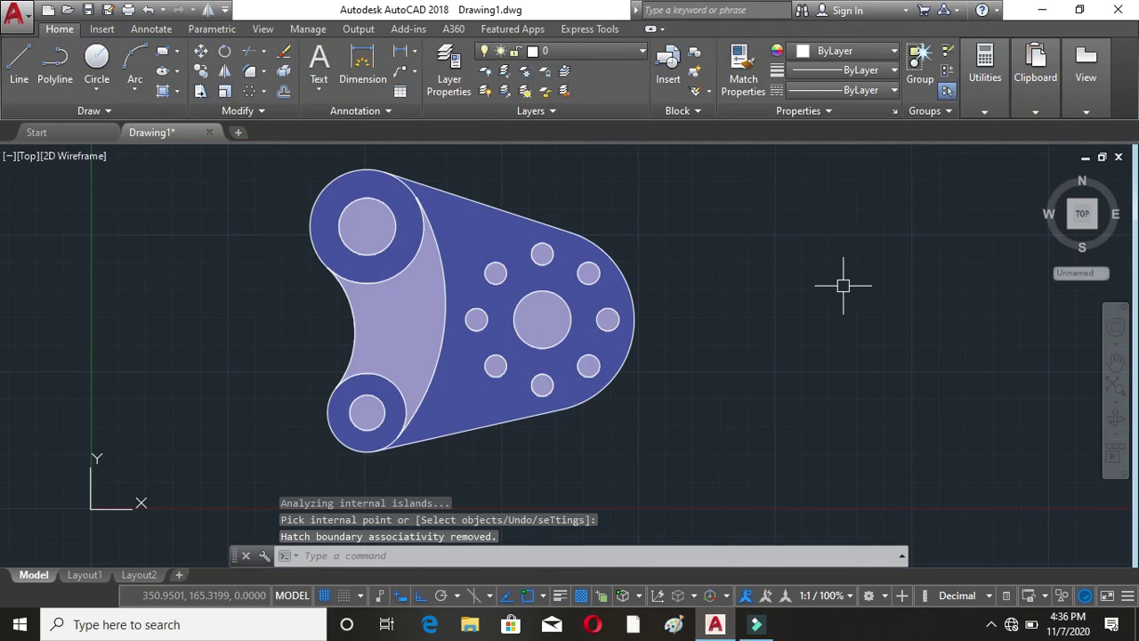
key(Escape)
key(Escape)
key(Escape)
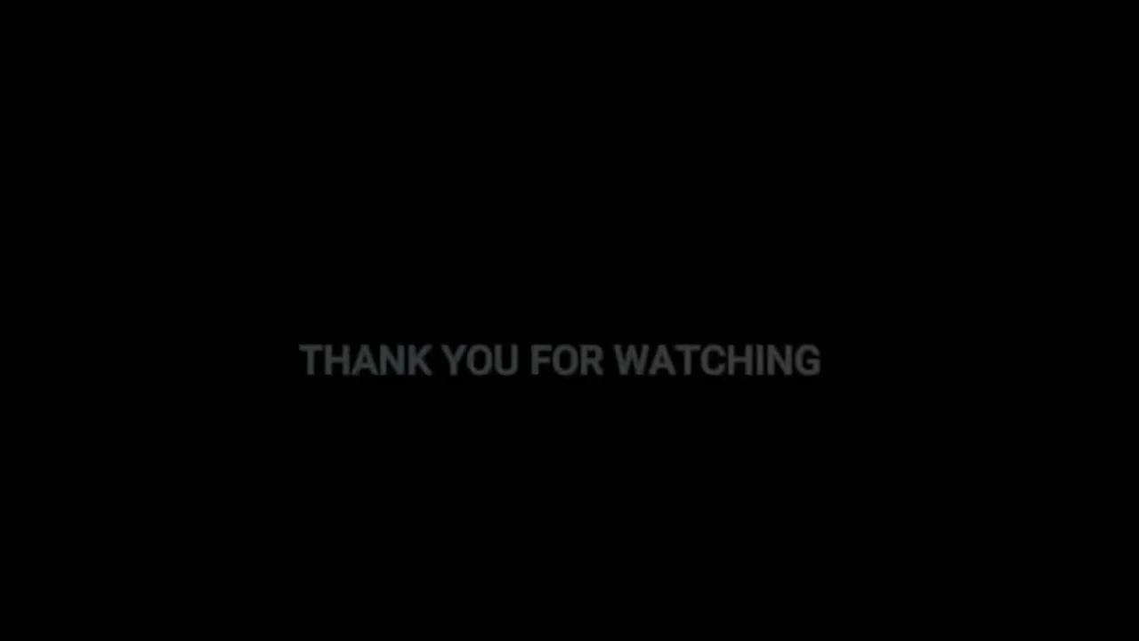